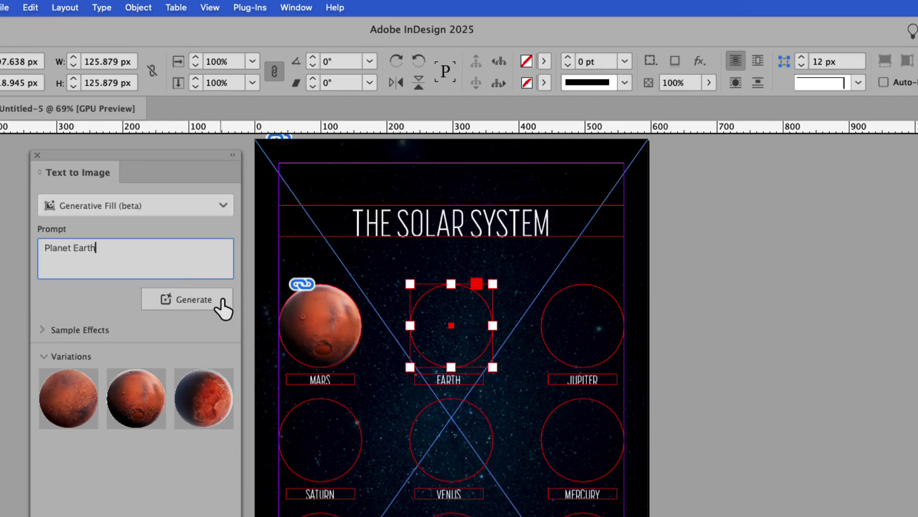
# Generate a Planet Earth image in the circular frame above the EARTH label and pick the second variation
pyautogui.click(222, 303)
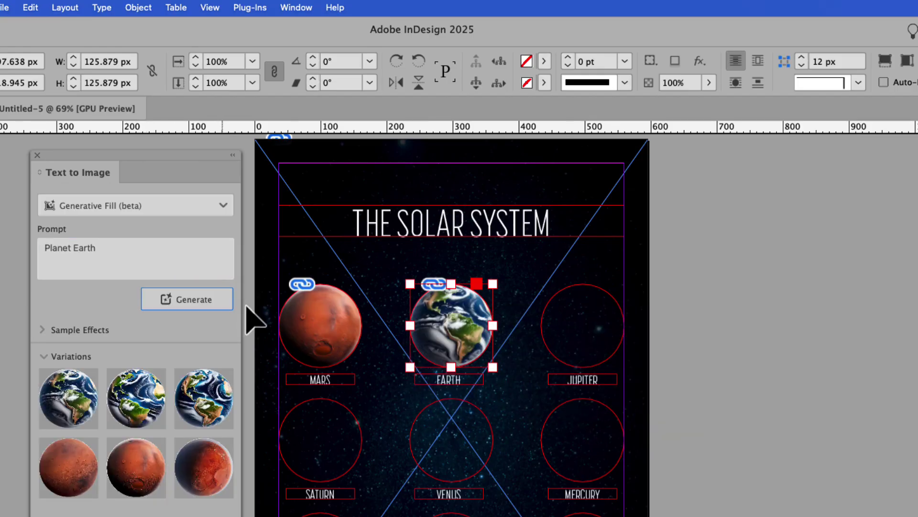
pyautogui.click(145, 399)
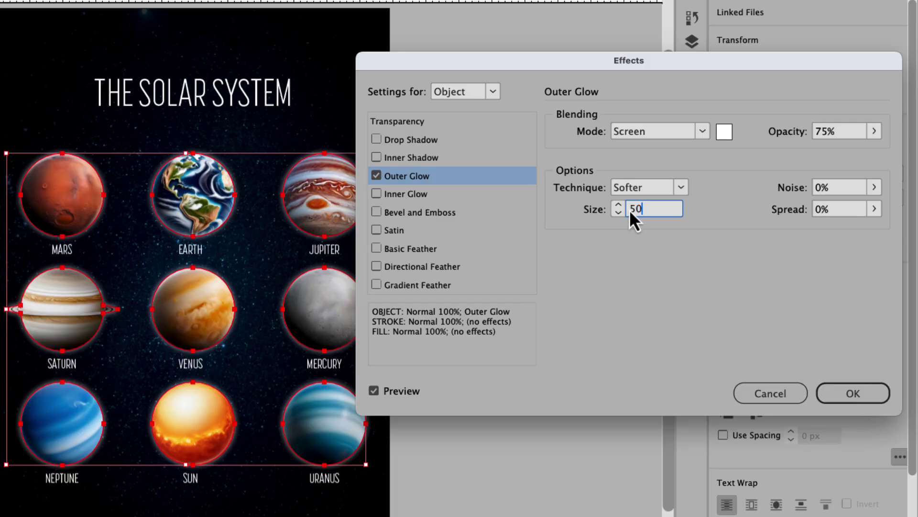
# Apply an outer glow of 30 px size and 50% opacity to the nine planet images
pyautogui.press('Tab')
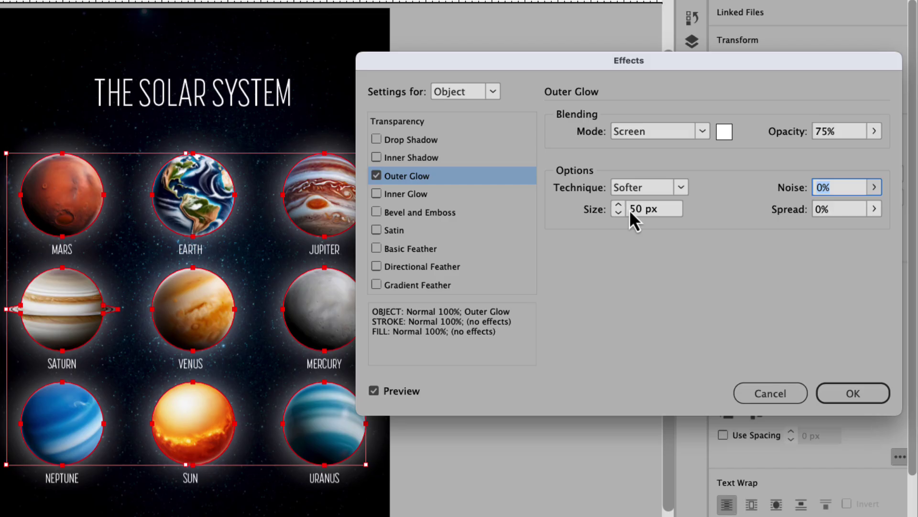
pyautogui.click(622, 212)
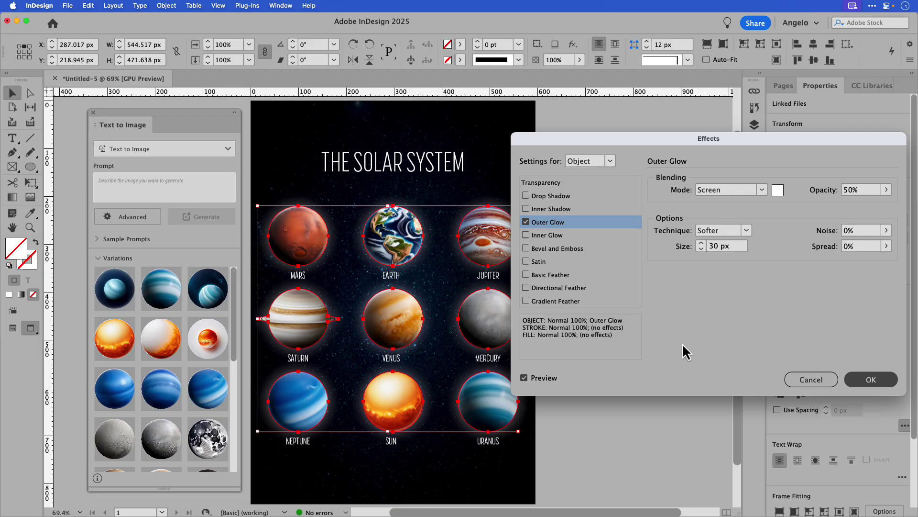
pyautogui.press('Return')
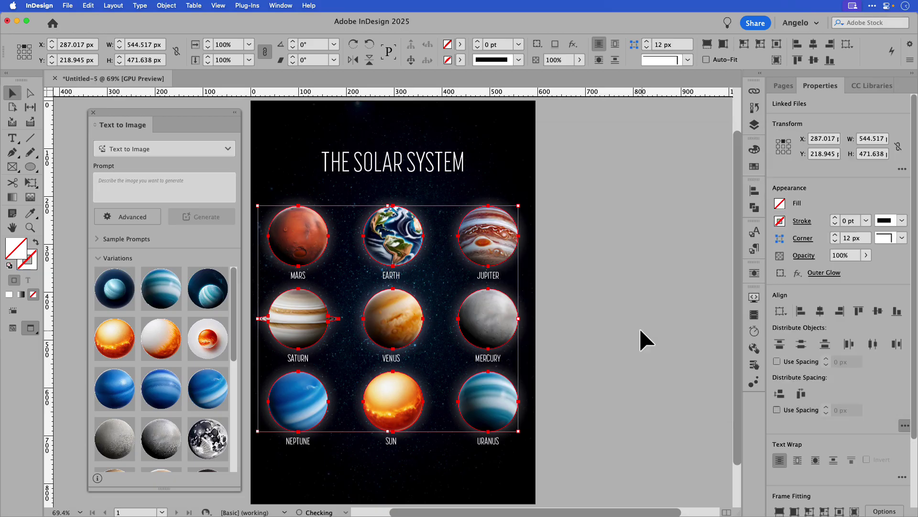
pyautogui.click(571, 254)
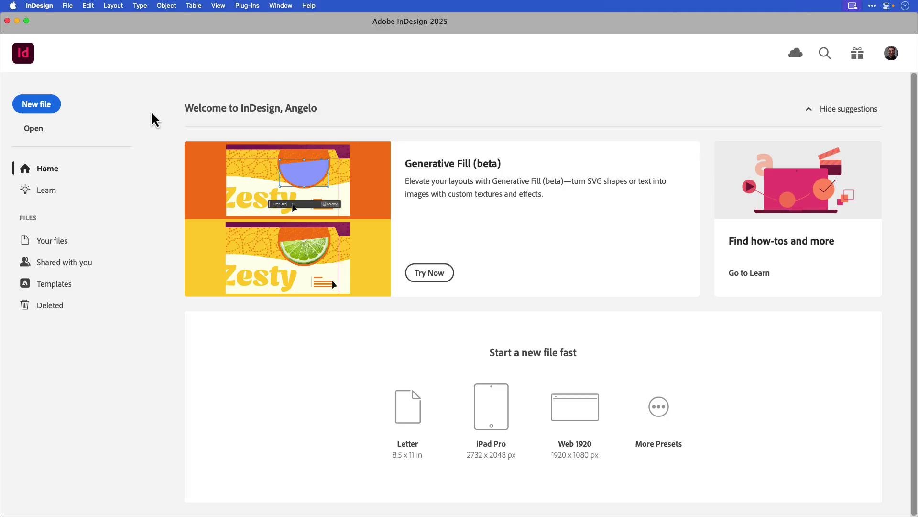
# Create a new document from the Web A4 preset, 595.276 x 841.89 px in portrait orientation
pyautogui.click(50, 110)
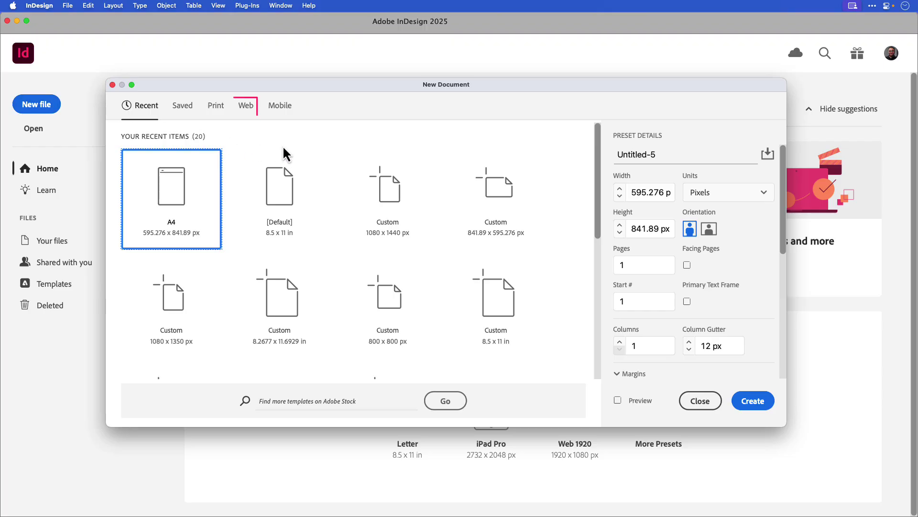
pyautogui.click(246, 107)
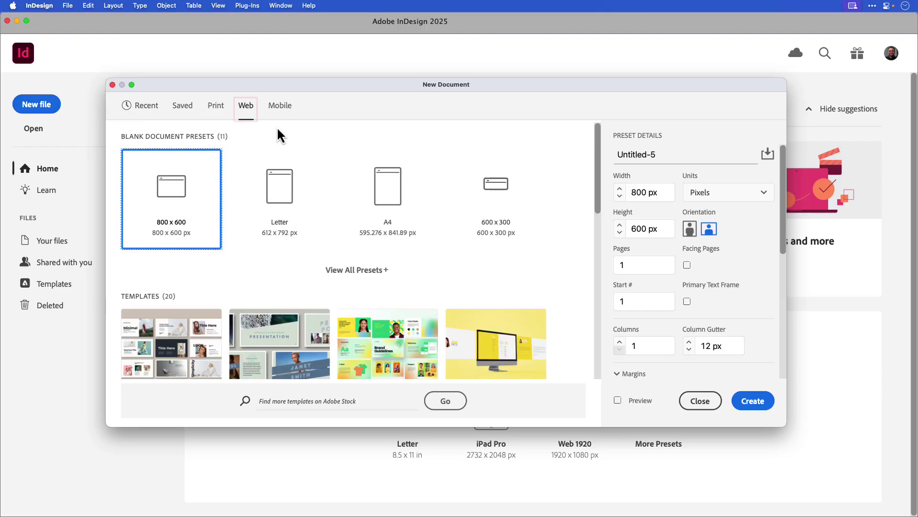
pyautogui.click(383, 184)
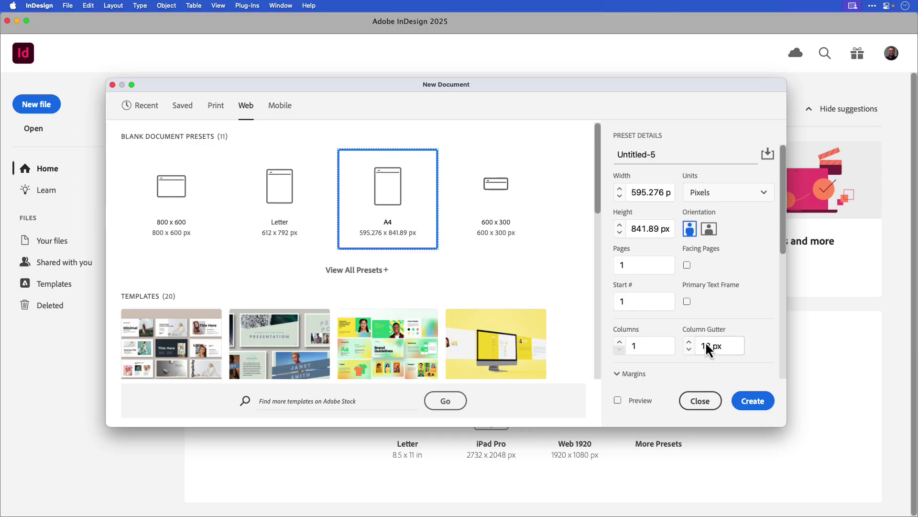
pyautogui.click(742, 402)
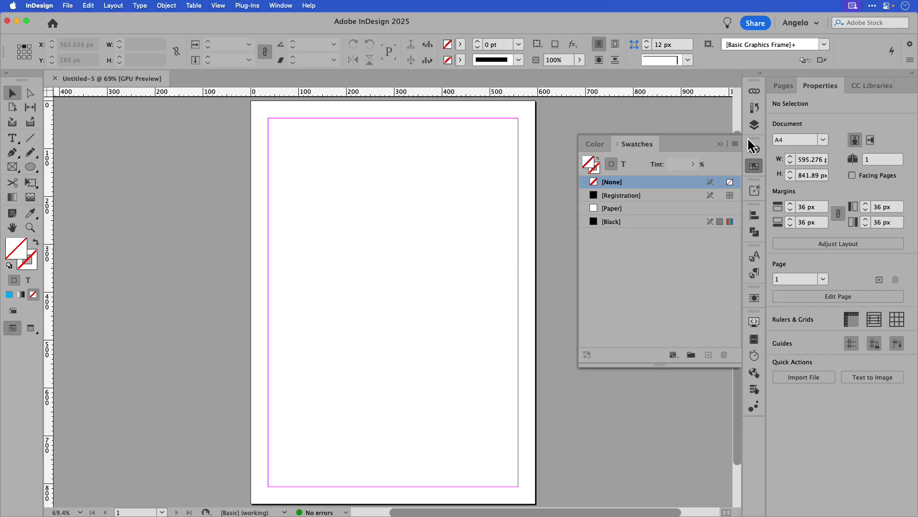
# Add a second layer and rename Layer 1 as Background
pyautogui.click(754, 126)
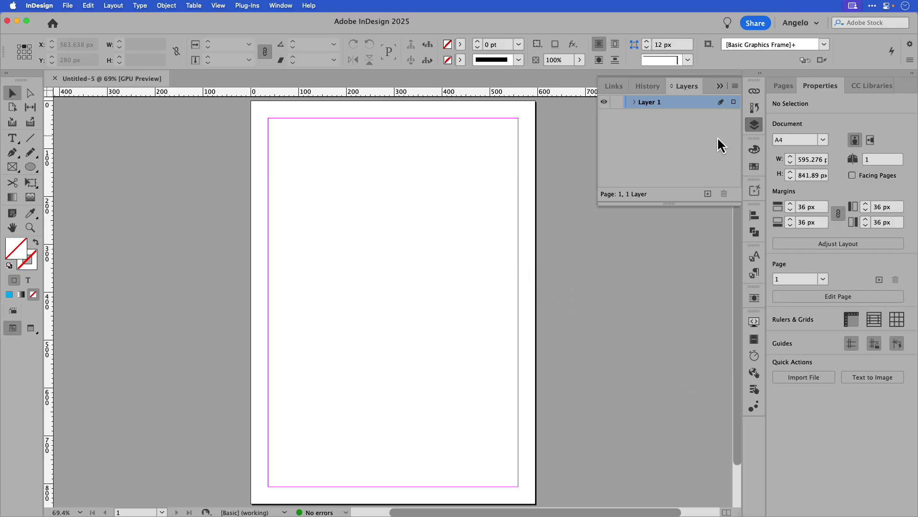
pyautogui.click(708, 193)
pyautogui.doubleClick(651, 118)
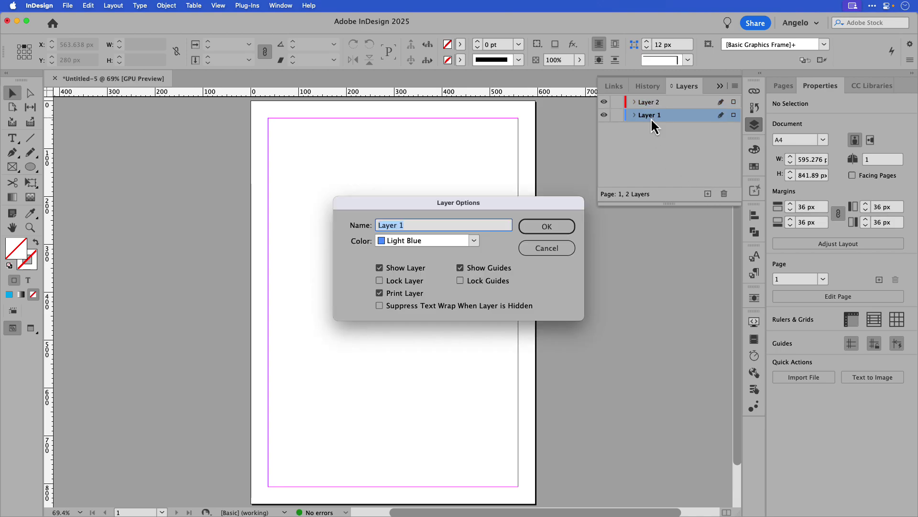
pyautogui.write('Background')
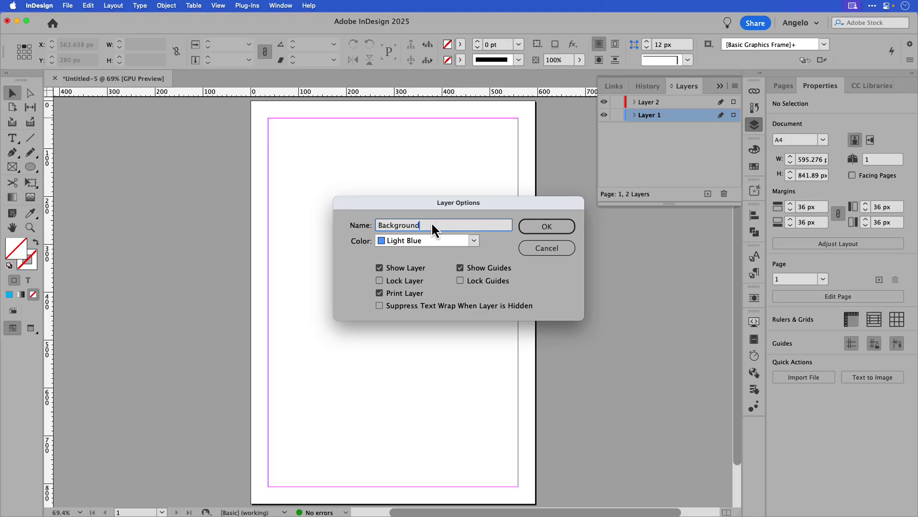
pyautogui.click(531, 227)
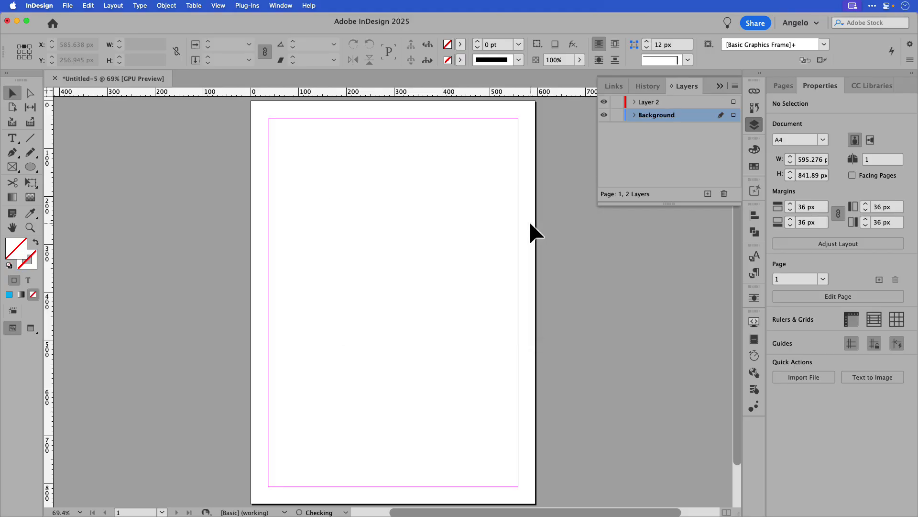
# Rename Layer 2 as Planets
pyautogui.doubleClick(638, 103)
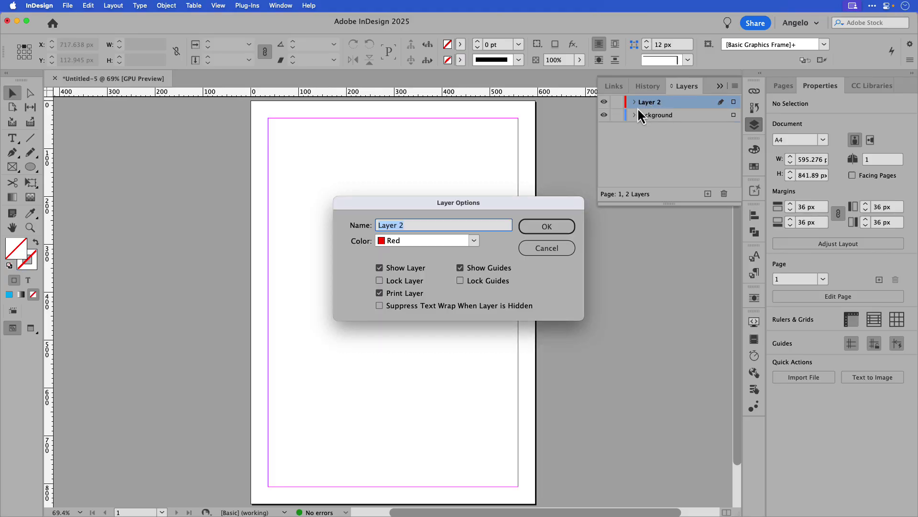
pyautogui.write('P')
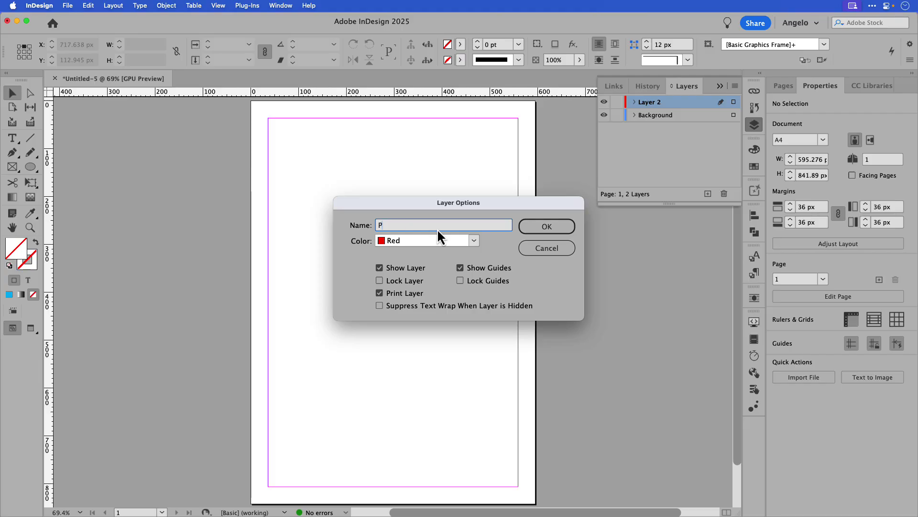
pyautogui.write('lanets')
pyautogui.click(538, 231)
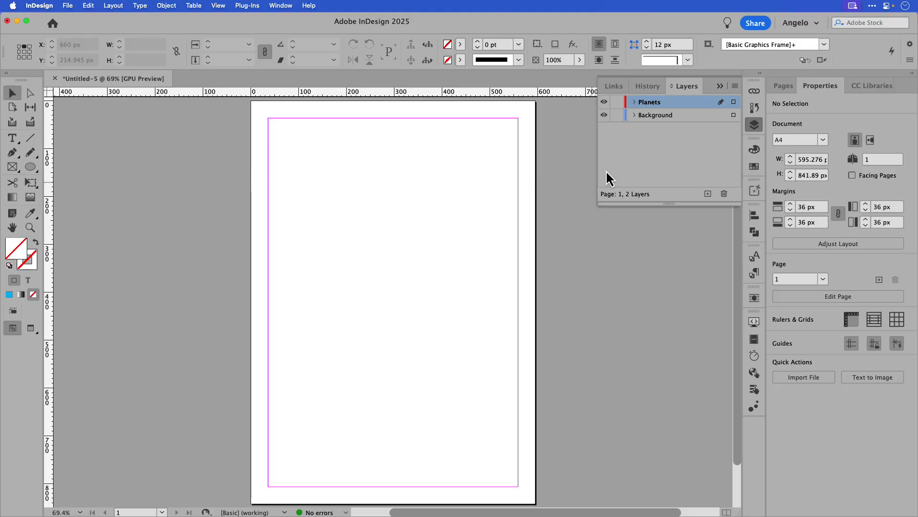
# Place the starry space image on the Background layer in a frame covering the whole page
pyautogui.click(642, 120)
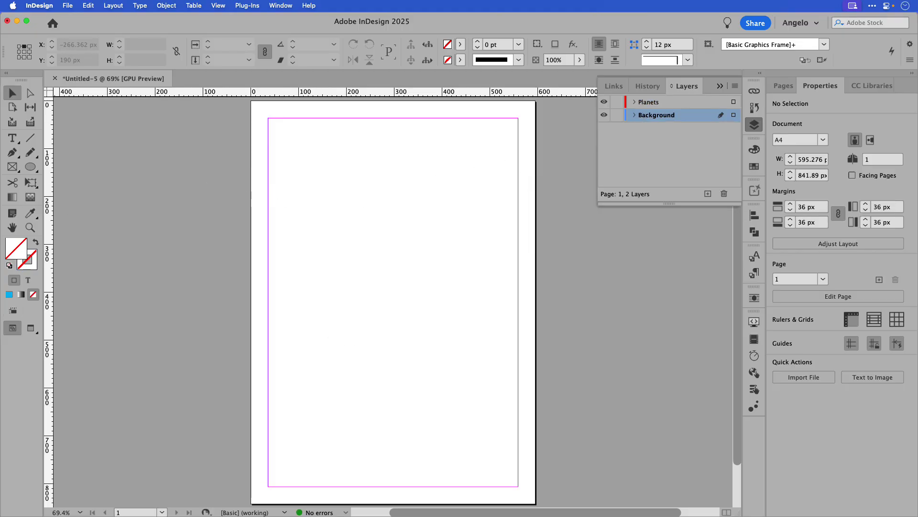
pyautogui.moveTo(125, 193); pyautogui.dragTo(305, 177)
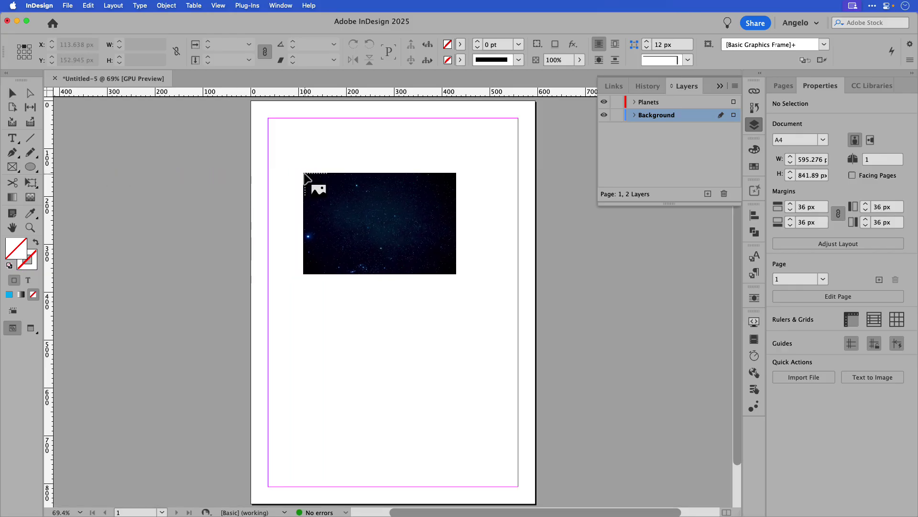
pyautogui.moveTo(251, 102); pyautogui.dragTo(535, 502)
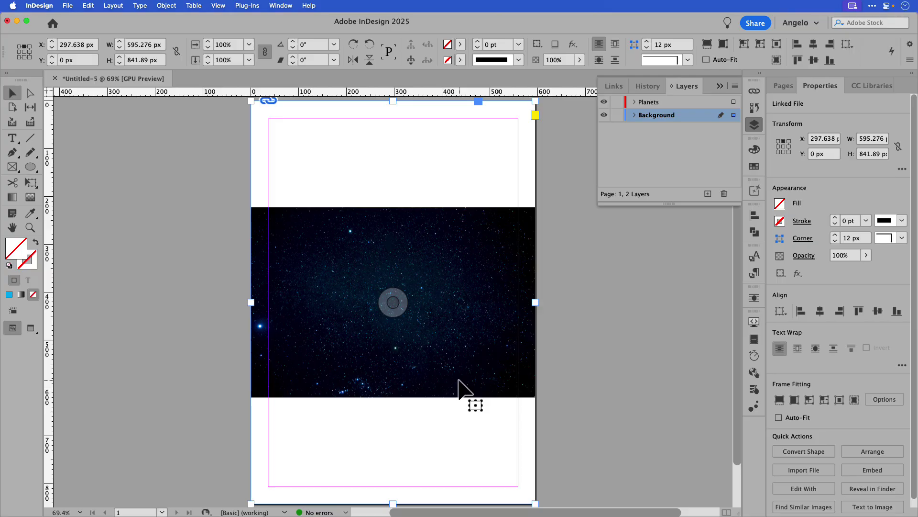
# Rotate the space image 90° clockwise inside its frame and fit it to fill the frame proportionally
pyautogui.click(391, 302)
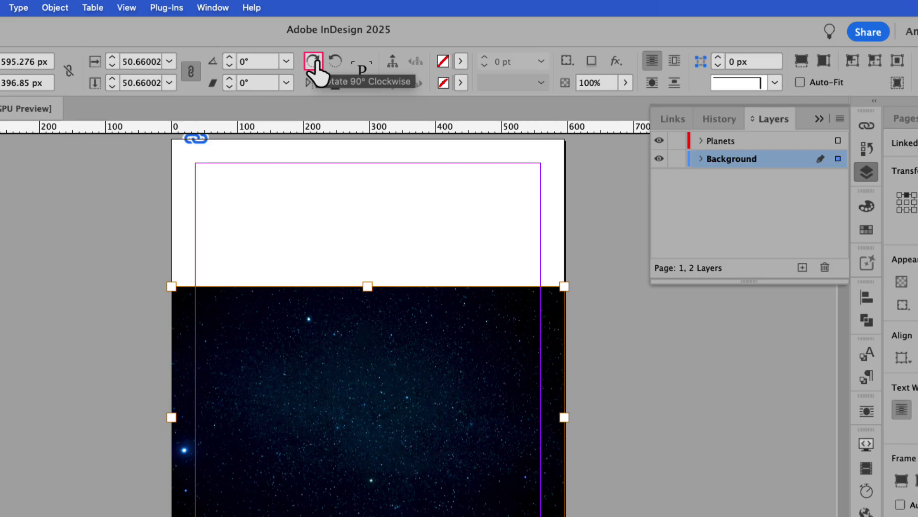
pyautogui.click(313, 62)
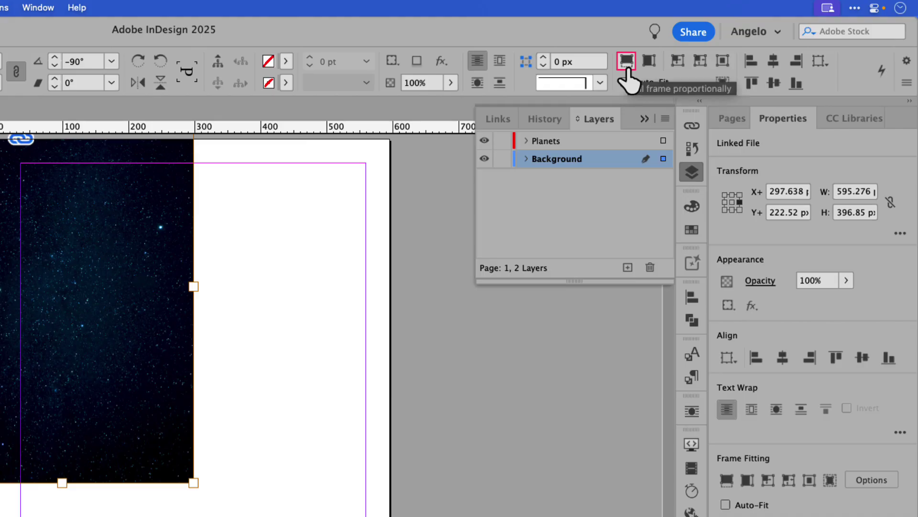
pyautogui.click(627, 67)
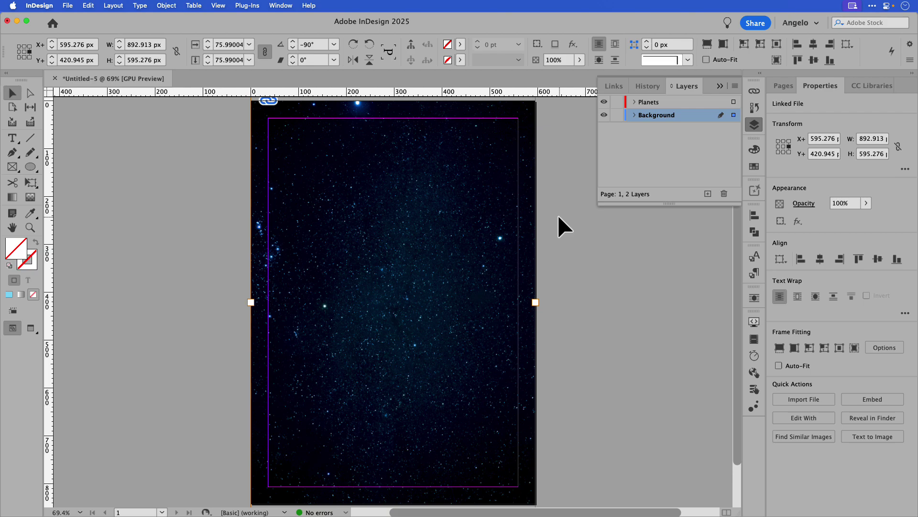
pyautogui.click(558, 216)
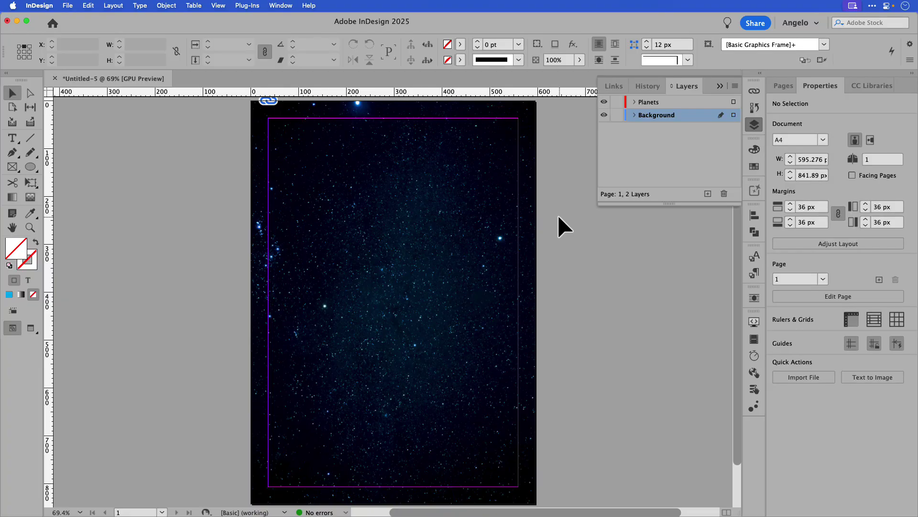
# Draw a rectangular frame covering the whole page over the space image and fill it with the [Black] swatch
pyautogui.click(13, 167)
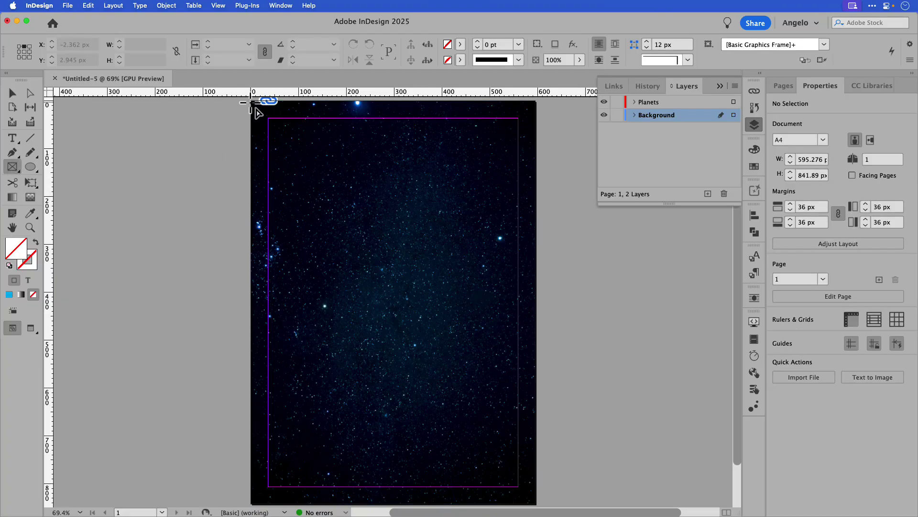
pyautogui.moveTo(252, 101); pyautogui.dragTo(536, 504)
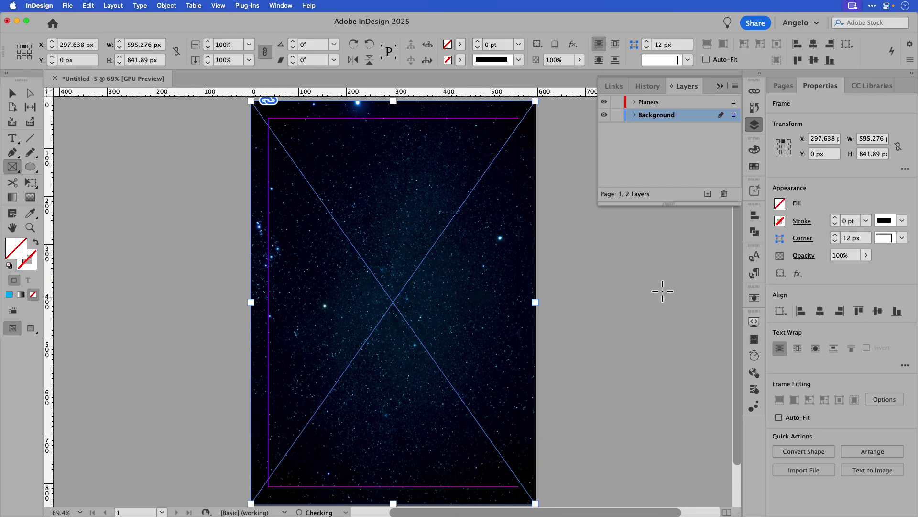
pyautogui.click(754, 171)
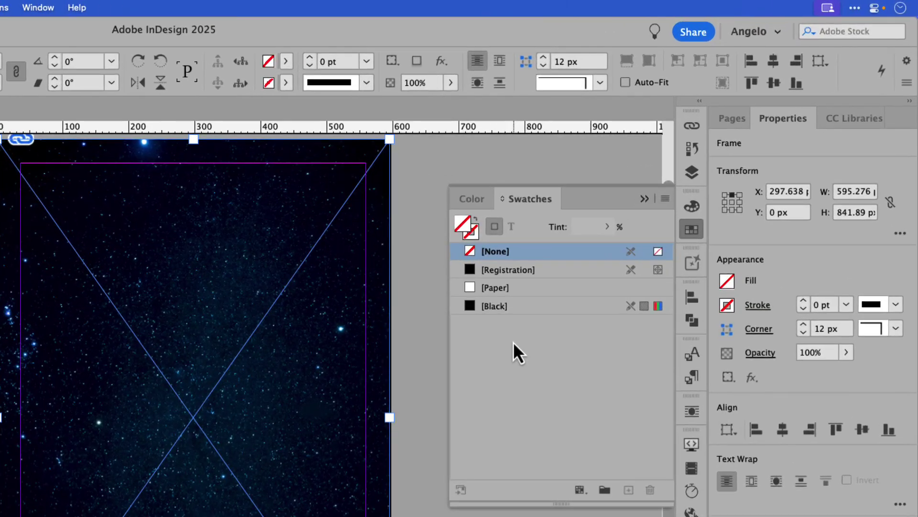
pyautogui.click(501, 310)
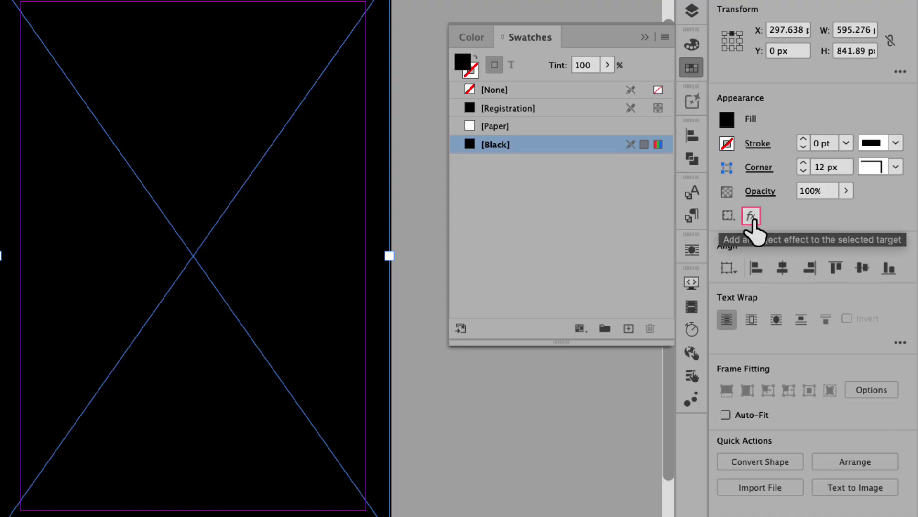
# Apply a radial Gradient Feather to the black frame with reversed stops and the midpoint location at 41.55%
pyautogui.click(751, 217)
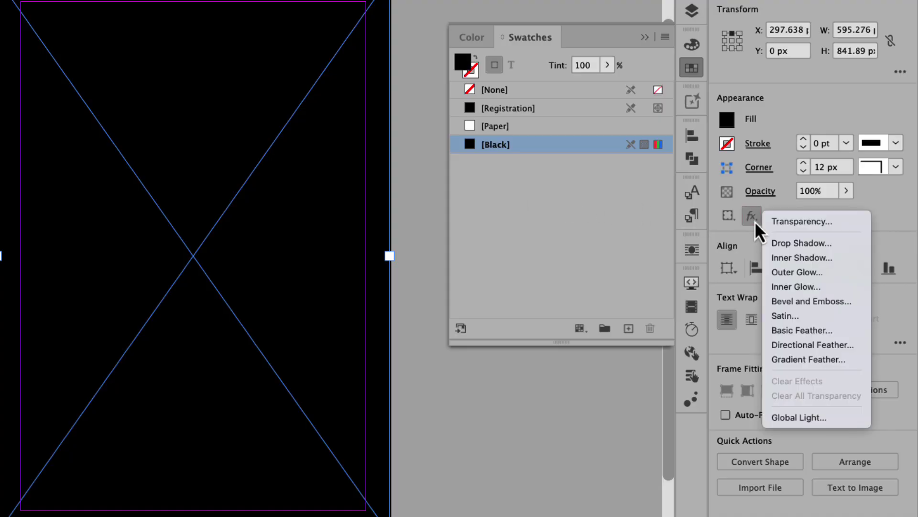
pyautogui.click(845, 358)
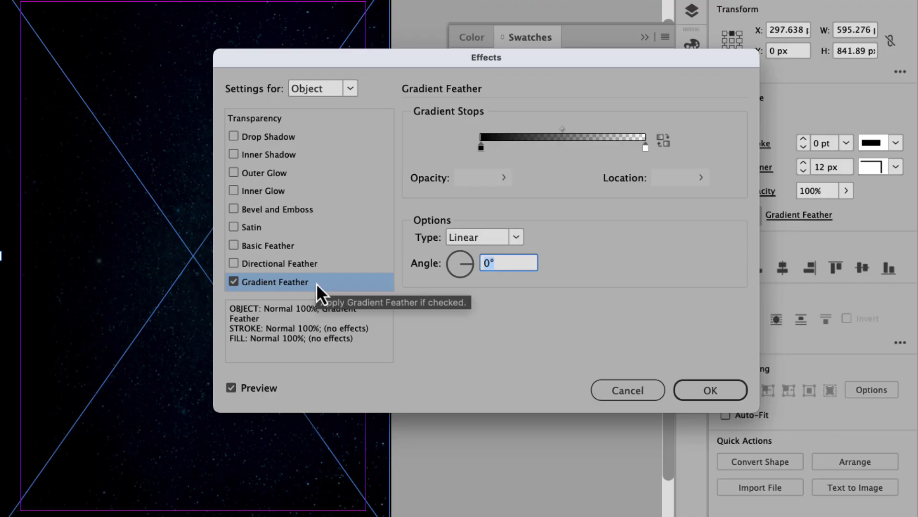
pyautogui.click(516, 237)
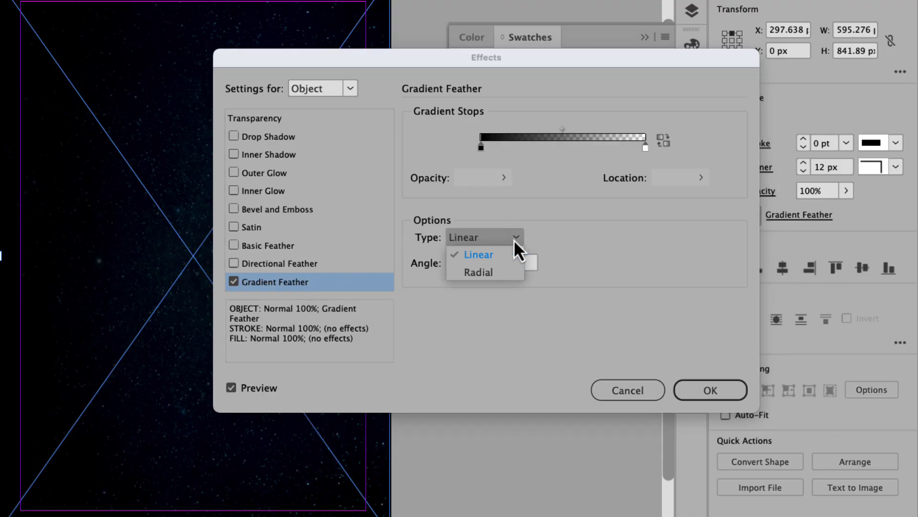
pyautogui.click(500, 275)
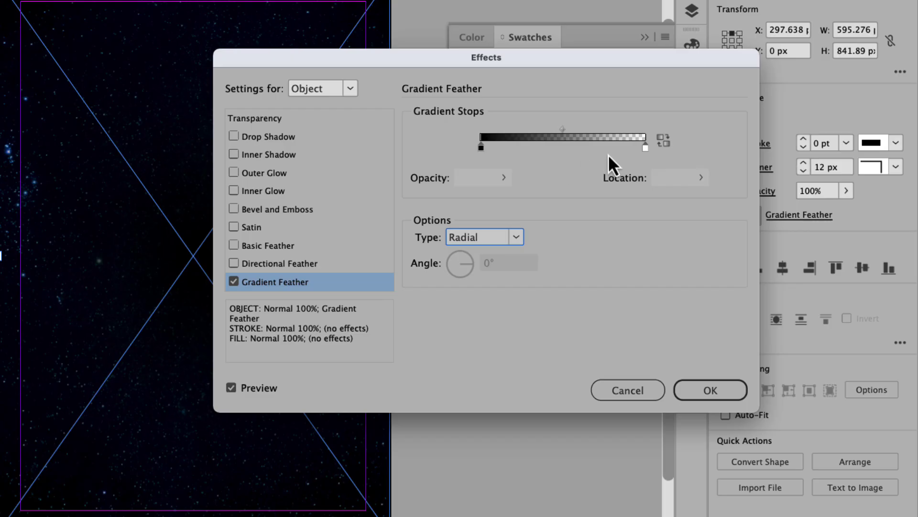
pyautogui.click(663, 141)
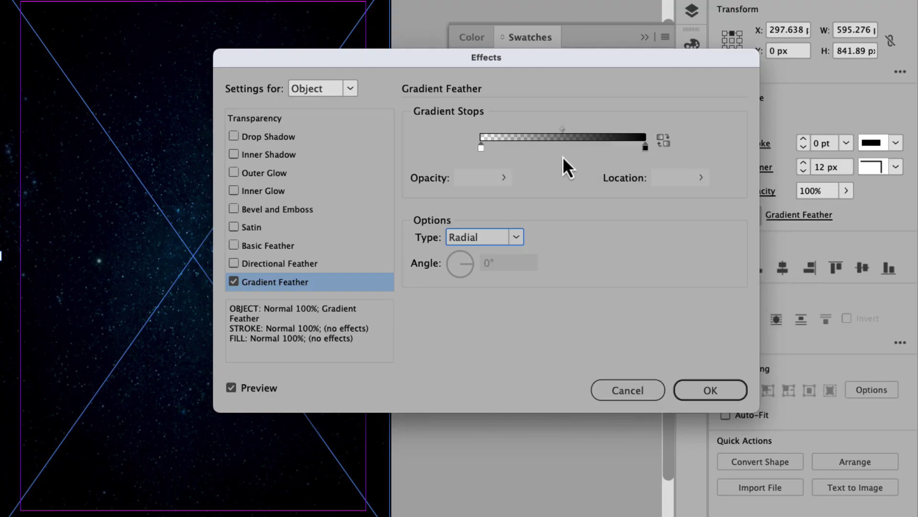
pyautogui.moveTo(562, 131); pyautogui.dragTo(549, 132)
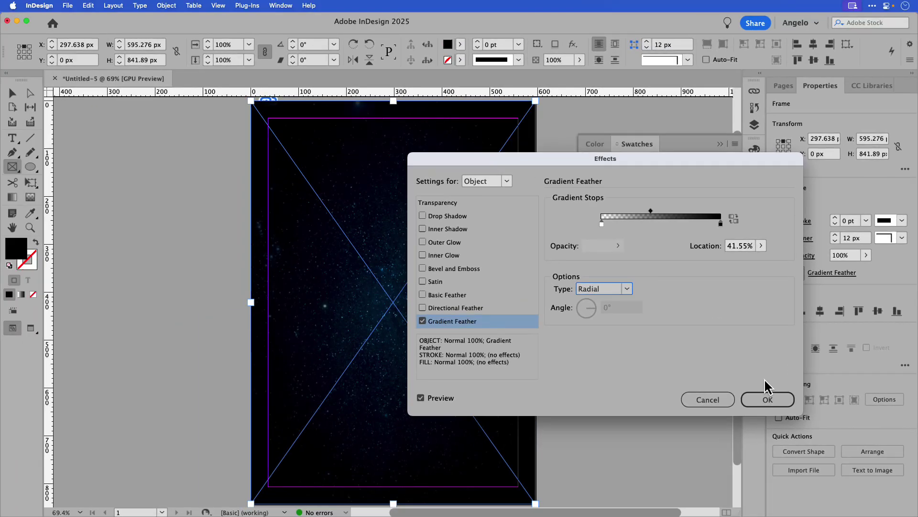
pyautogui.click(733, 395)
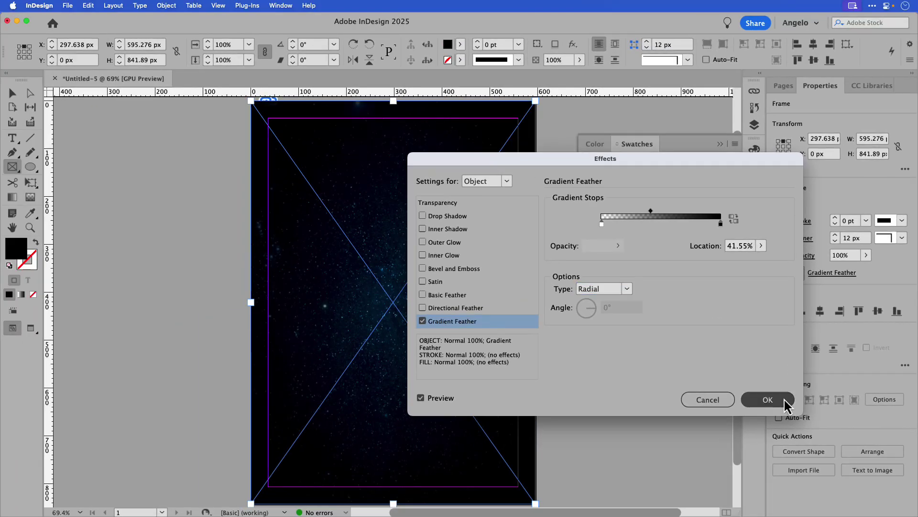
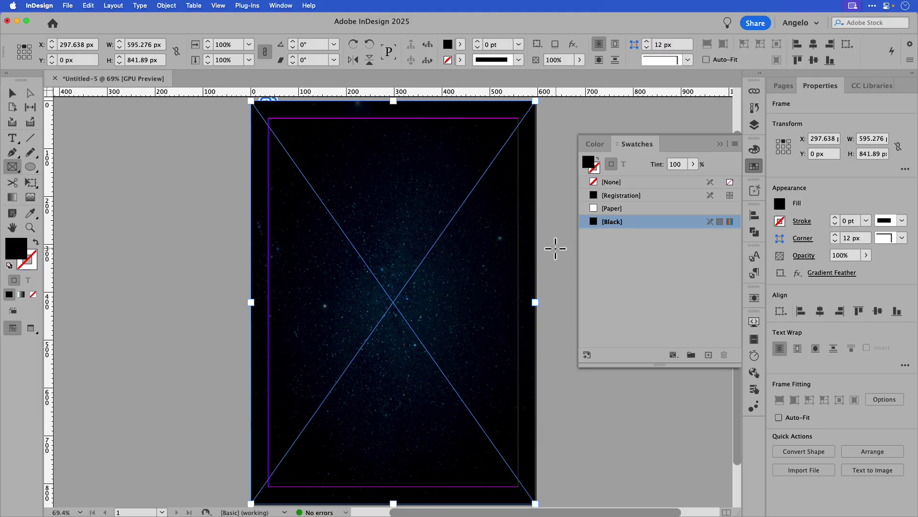
# Lock the Background layer and make the Planets layer the active layer
pyautogui.click(13, 93)
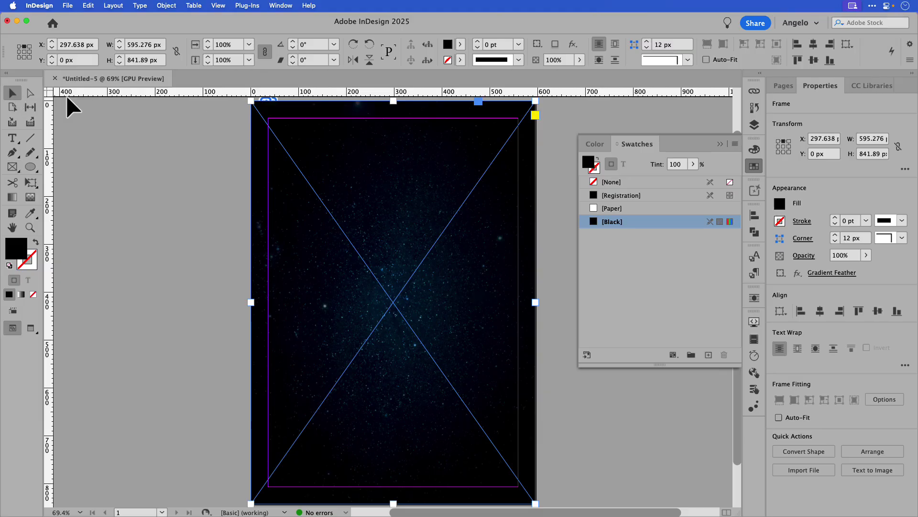
pyautogui.click(754, 127)
pyautogui.click(617, 115)
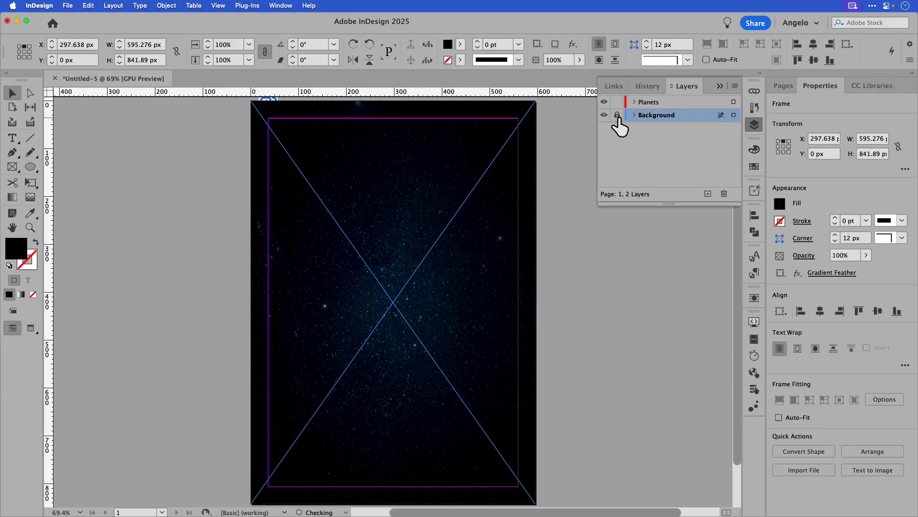
pyautogui.click(647, 102)
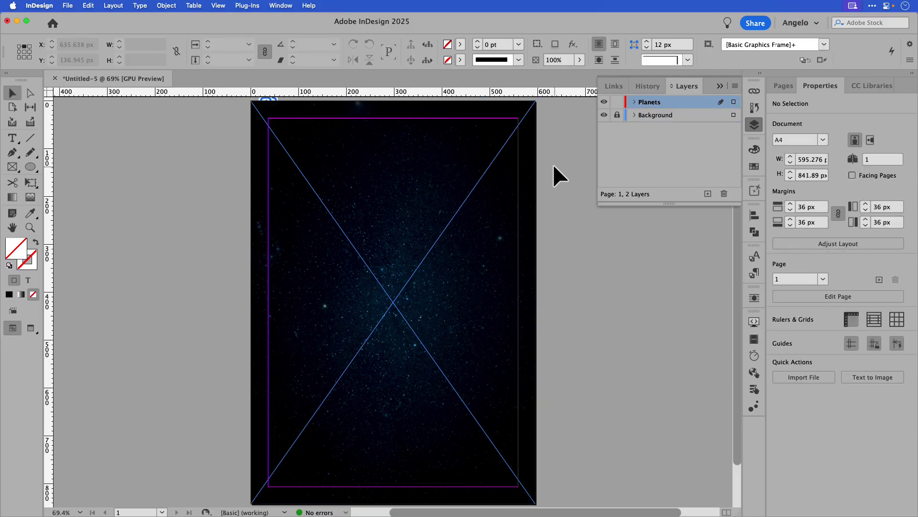
# Add a text frame about 523 px wide and 80 px high between the margins in the upper page, reading "THE SOLAR SYSTEM"
pyautogui.click(12, 138)
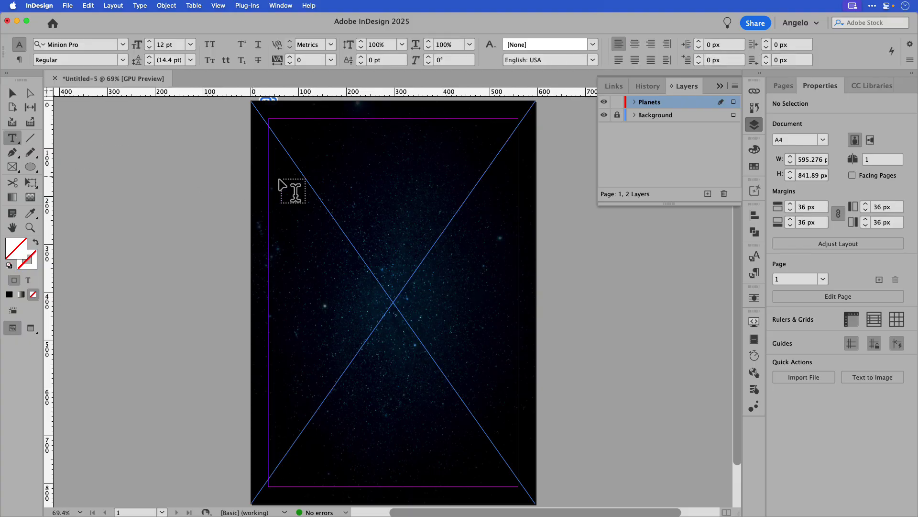
pyautogui.moveTo(268, 168); pyautogui.dragTo(518, 205)
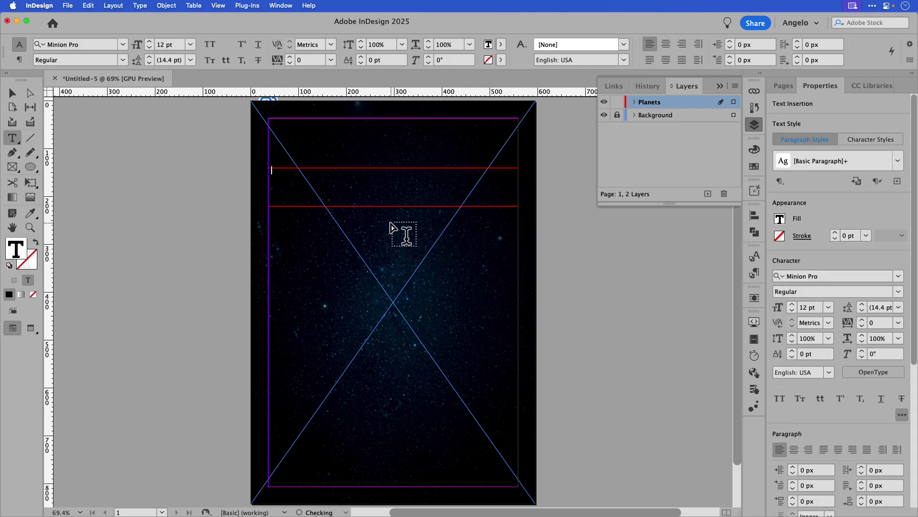
pyautogui.write('System')
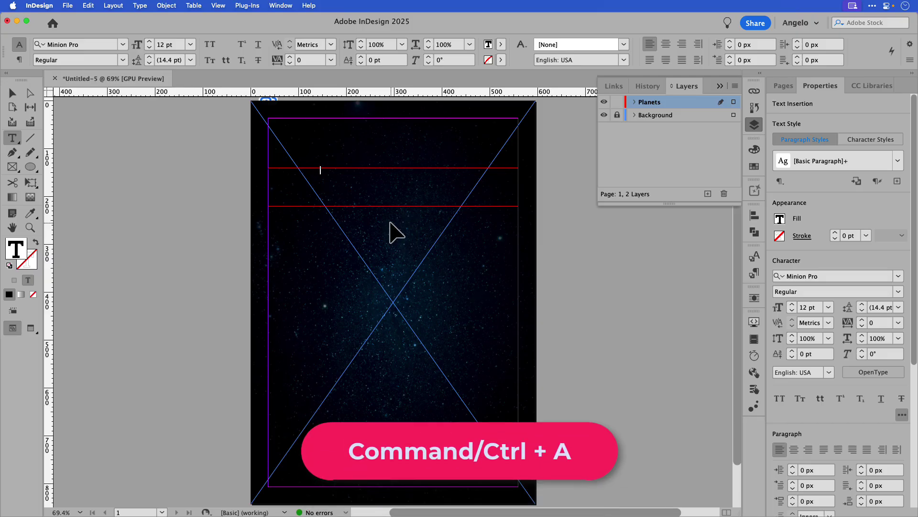
# Fill all of the title text with the [Paper] swatch
pyautogui.press('super+a')
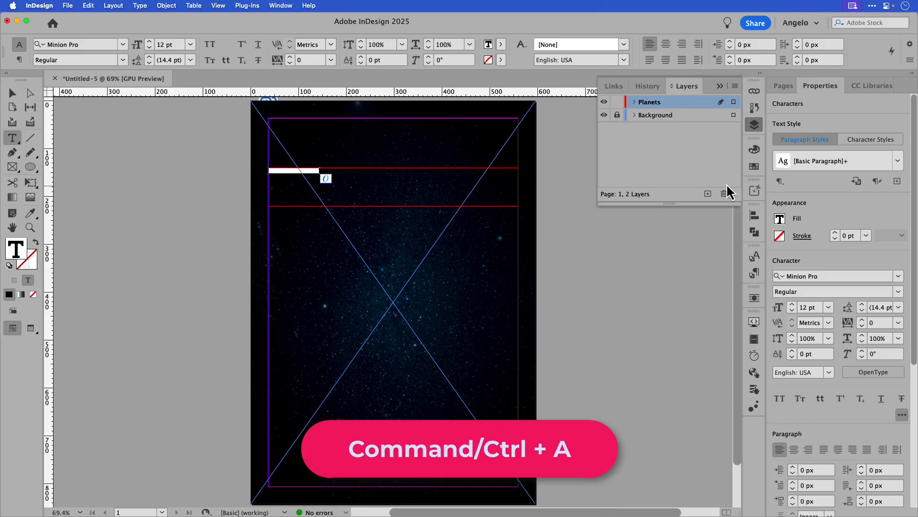
pyautogui.click(754, 167)
pyautogui.click(609, 209)
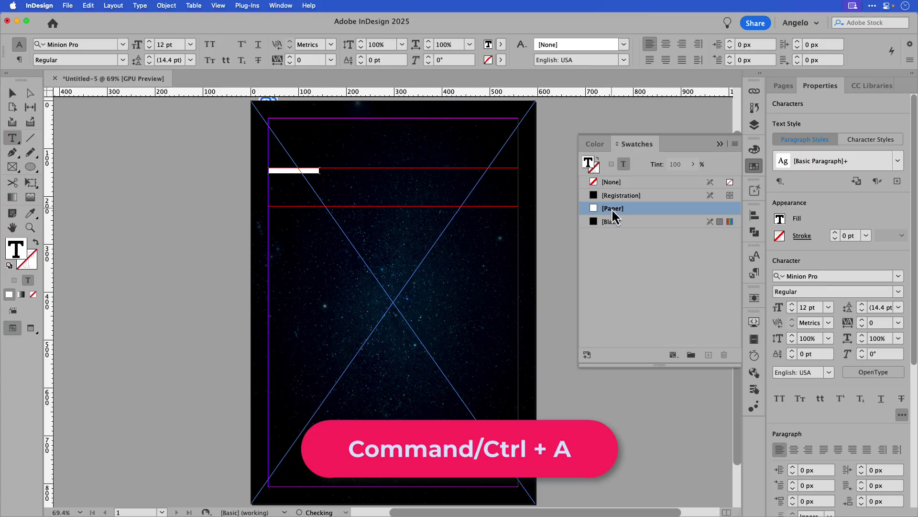
pyautogui.click(718, 144)
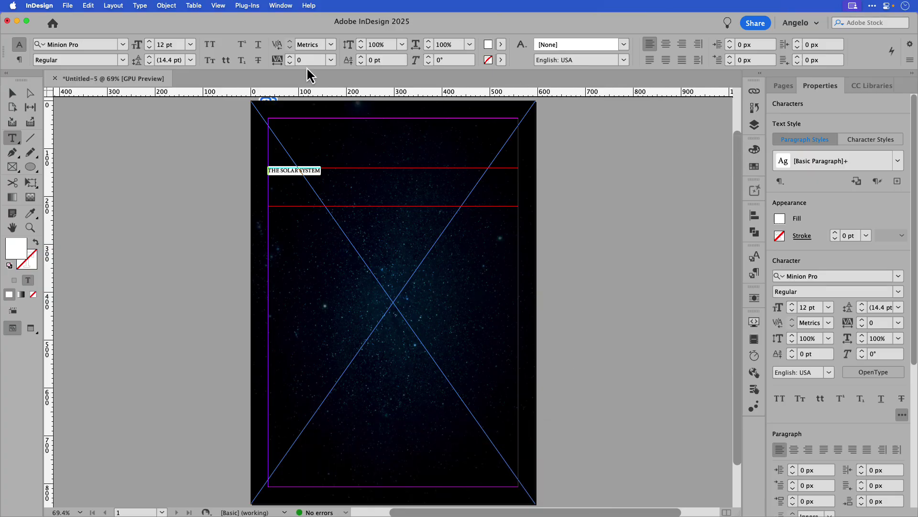
# Format the title text at 58 pt in Korolev Compressed Light and centre-align it
pyautogui.click(165, 45)
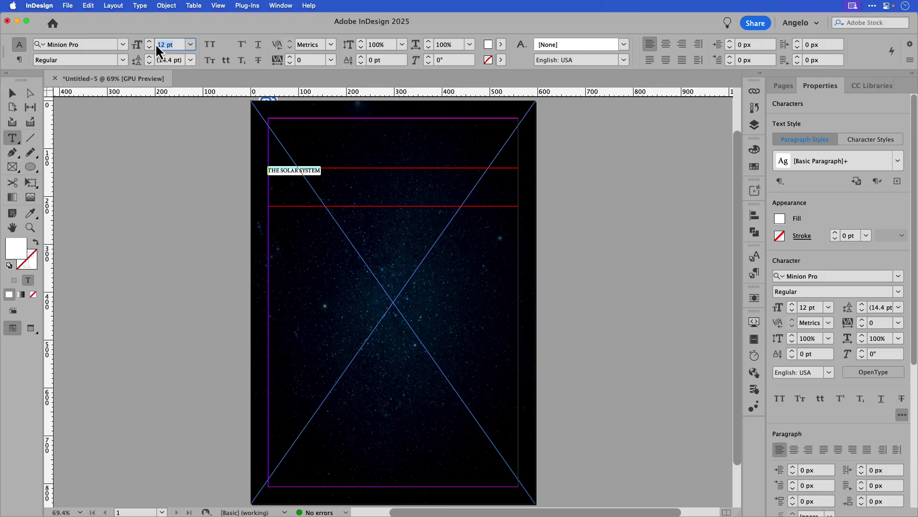
pyautogui.write('58')
pyautogui.press('Tab')
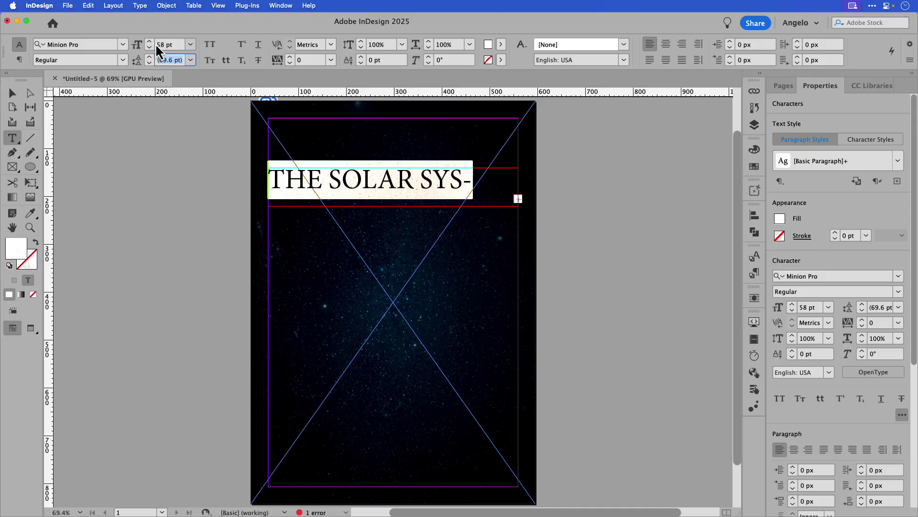
pyautogui.click(123, 44)
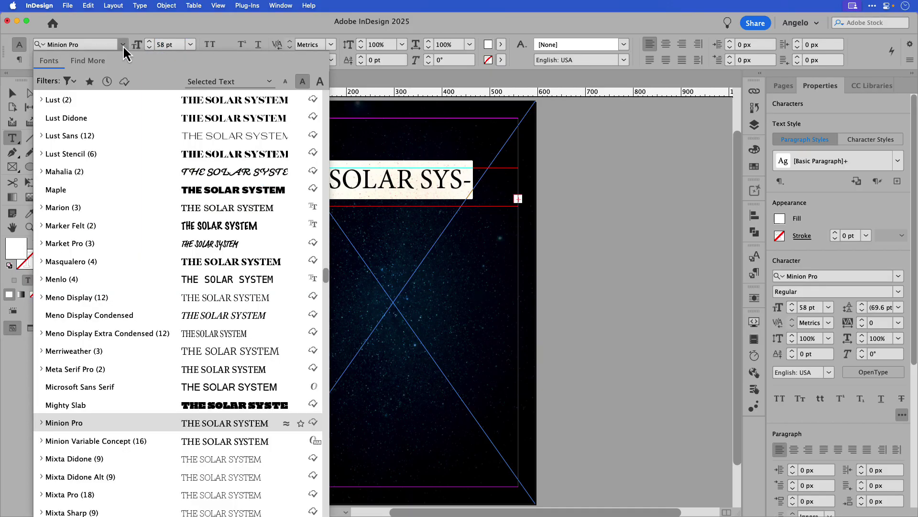
pyautogui.scroll(20, 173, 104)
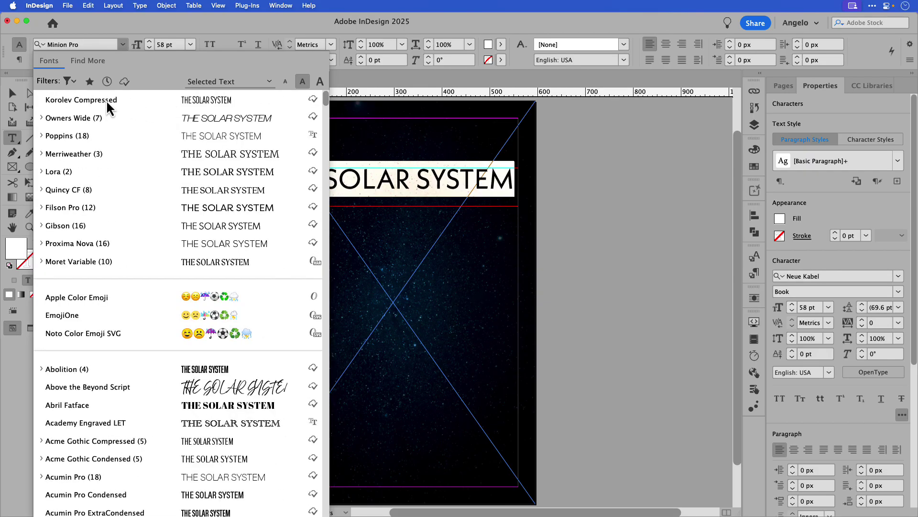
pyautogui.click(106, 100)
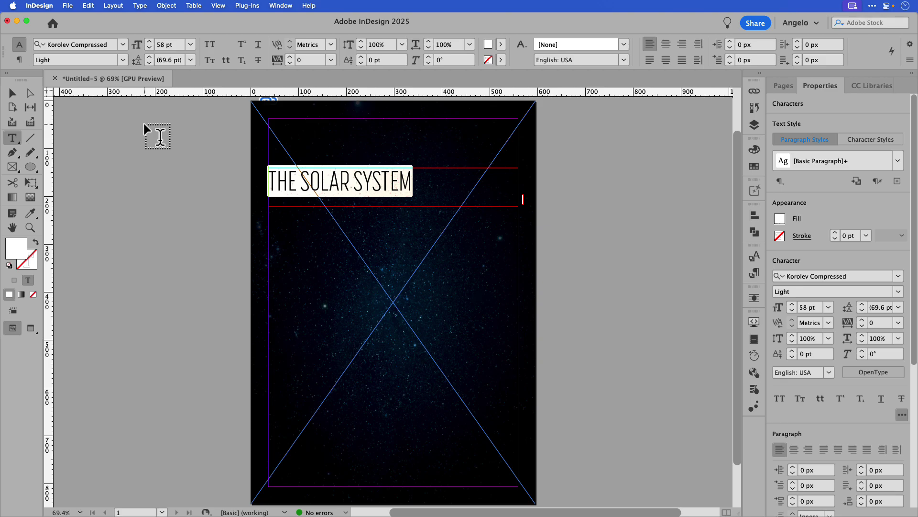
pyautogui.click(665, 44)
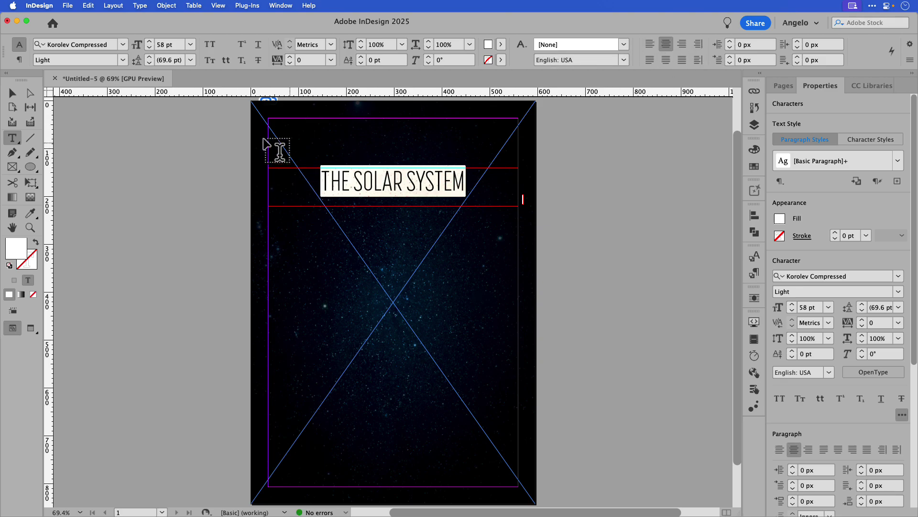
# Fit the title frame's height to its text and move the frame straight up to Y 100 px
pyautogui.click(12, 94)
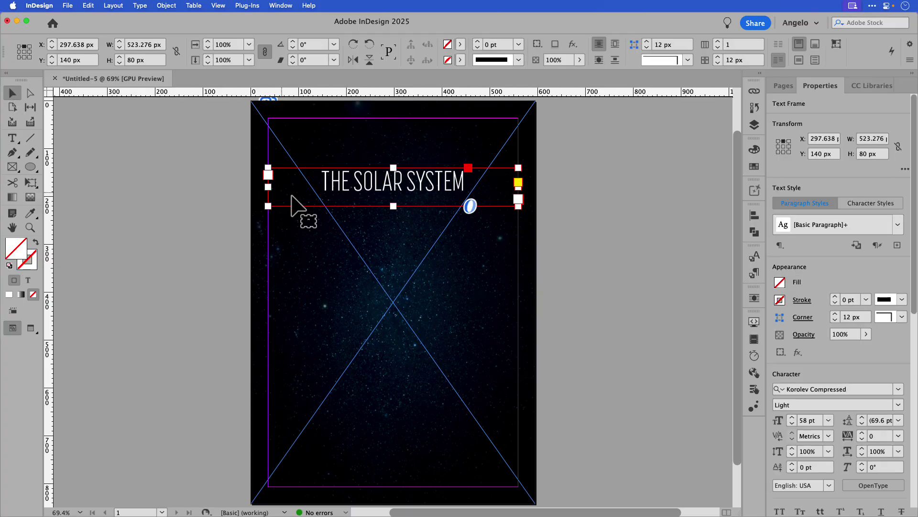
pyautogui.doubleClick(393, 206)
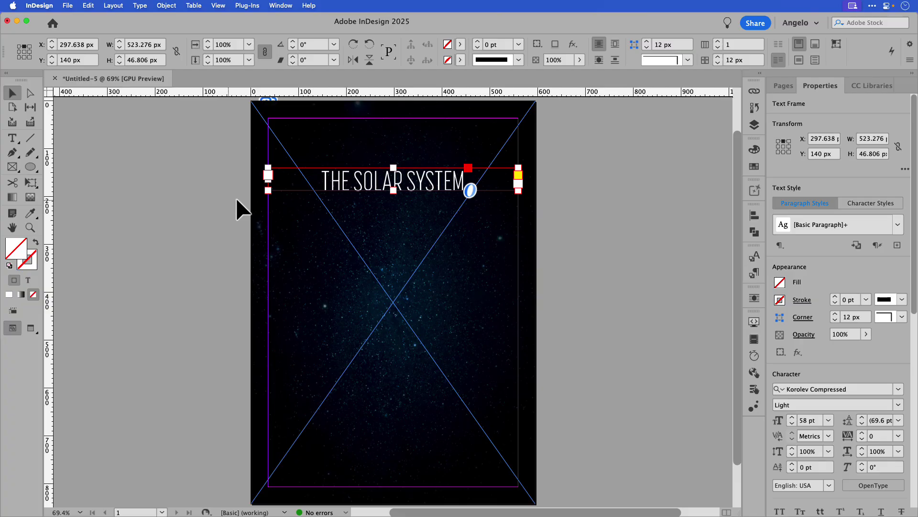
pyautogui.moveTo(345, 183); pyautogui.dragTo(337, 158)
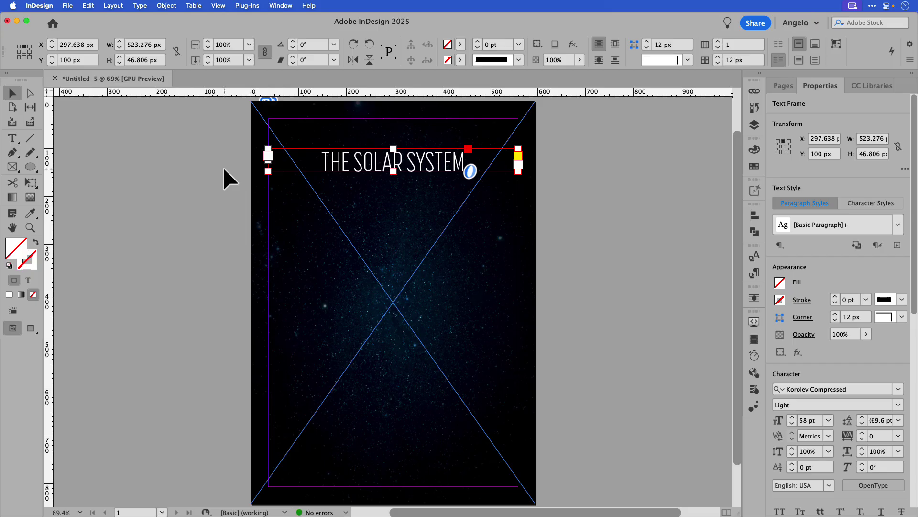
pyautogui.click(224, 169)
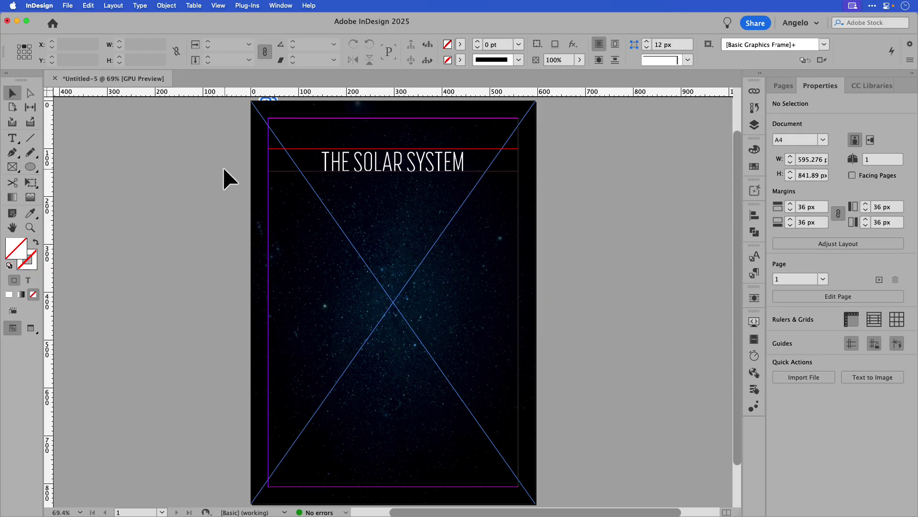
# Draw a gridified 3 × 3 set of ellipse circles about 402 px square overall, starting at the left margin below the title
pyautogui.click(36, 171)
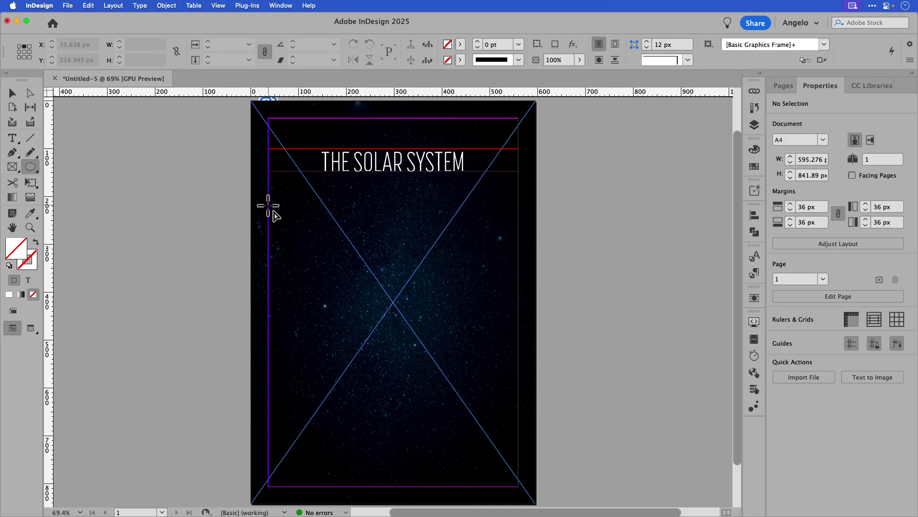
pyautogui.moveTo(268, 206); pyautogui.dragTo(339, 269)
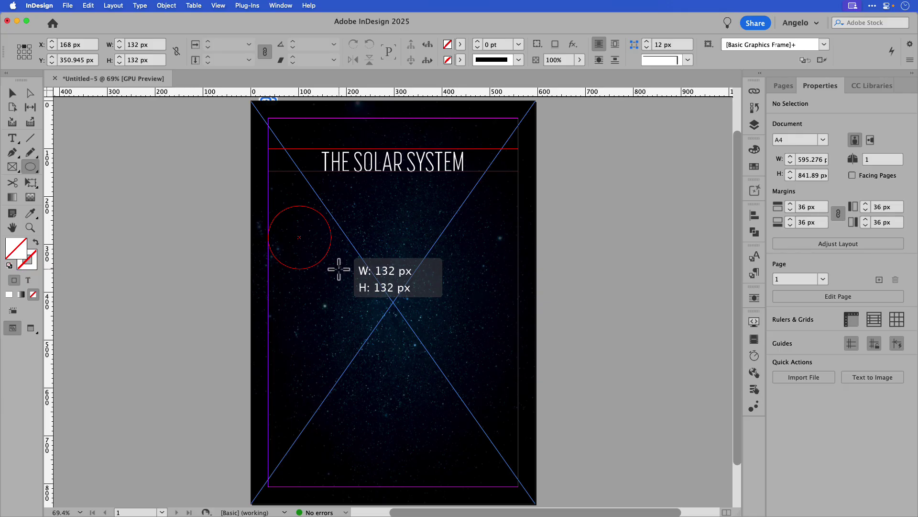
pyautogui.moveTo(338, 269); pyautogui.dragTo(338, 269)
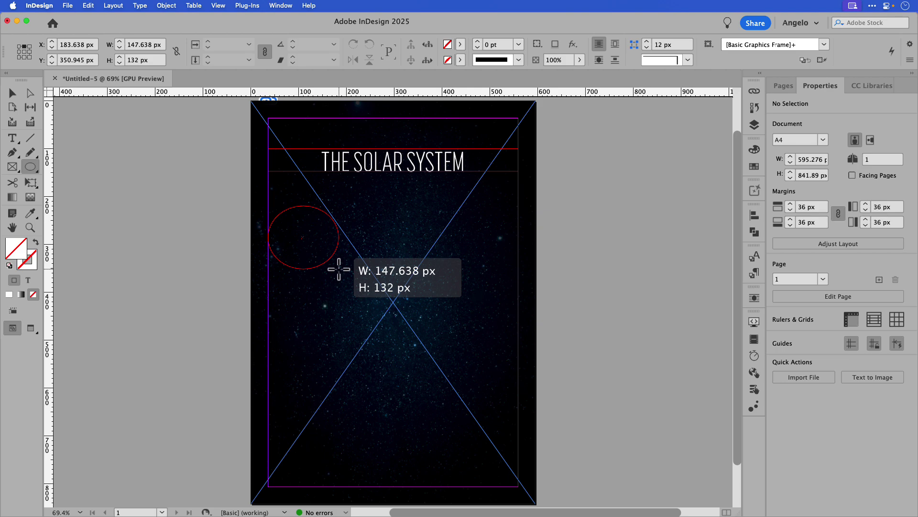
pyautogui.moveTo(338, 269); pyautogui.dragTo(339, 269)
pyautogui.press('shift')
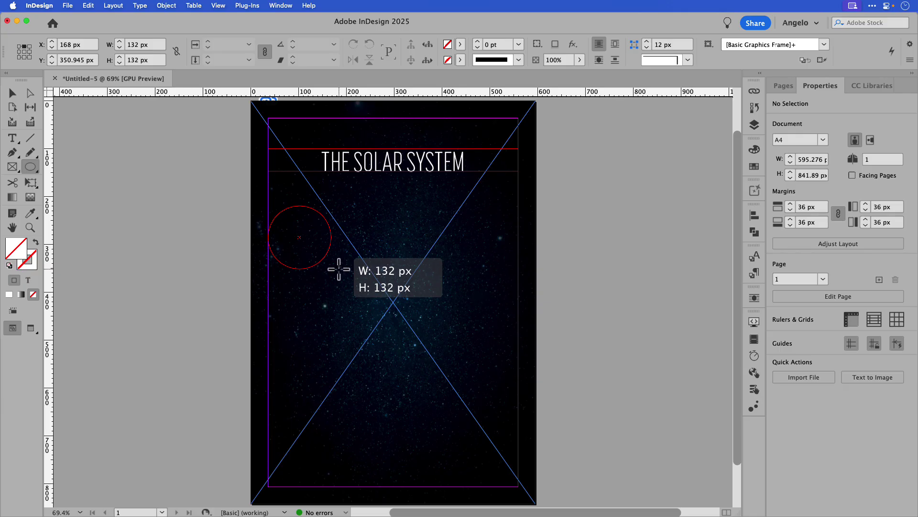
pyautogui.press('Up')
pyautogui.press('Up')
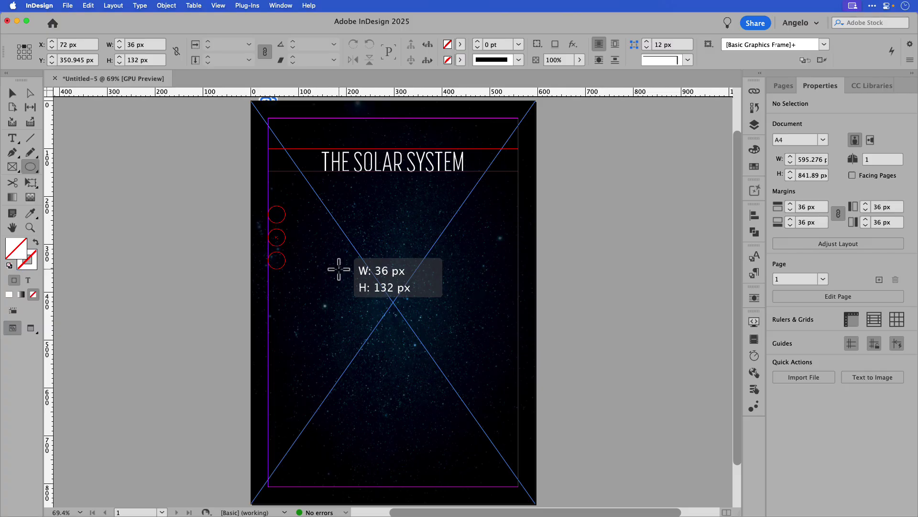
pyautogui.press('Right')
pyautogui.press('Right')
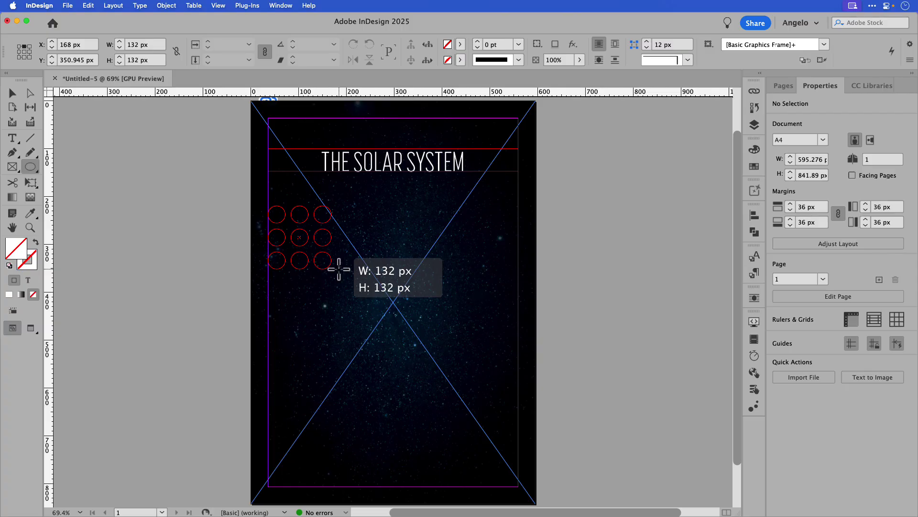
pyautogui.moveTo(339, 269); pyautogui.dragTo(460, 409)
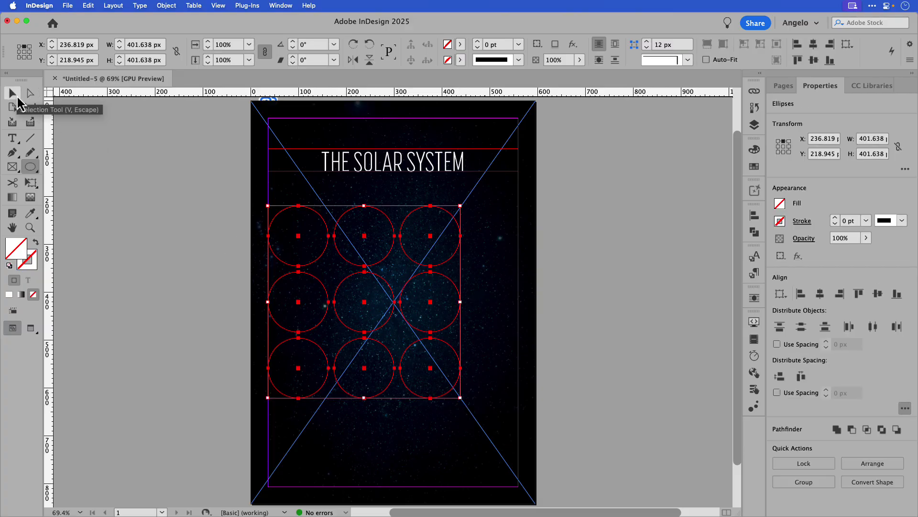
# Move the right column of circles to the right margin and centre the middle column horizontally on the page
pyautogui.click(17, 98)
pyautogui.moveTo(485, 224); pyautogui.dragTo(427, 407)
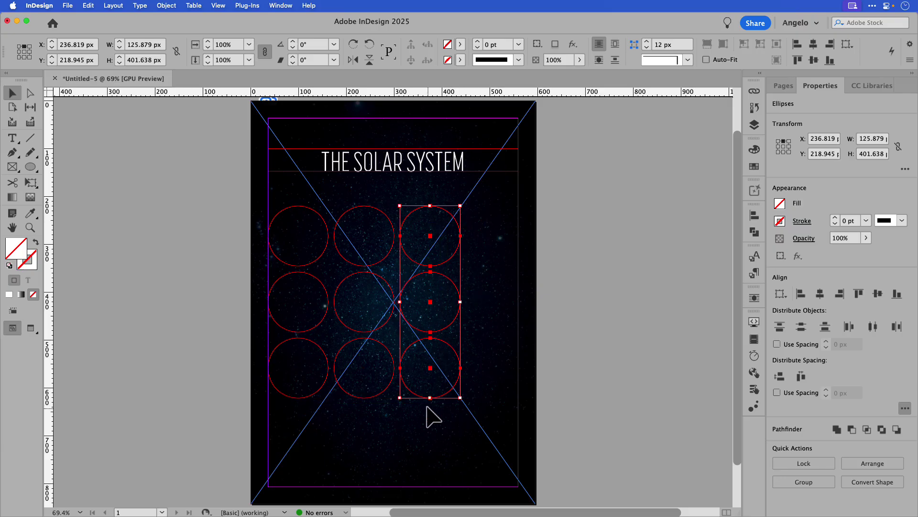
pyautogui.moveTo(443, 262); pyautogui.dragTo(500, 274)
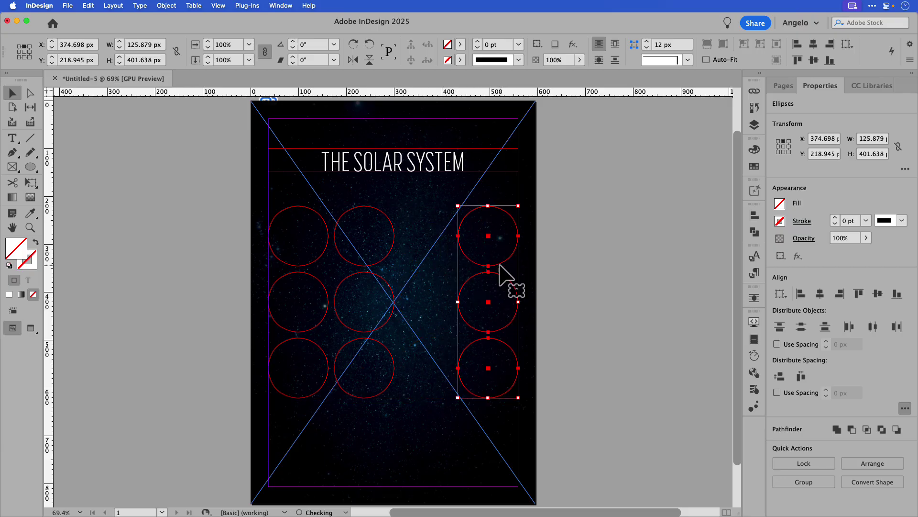
pyautogui.moveTo(395, 197); pyautogui.dragTo(367, 431)
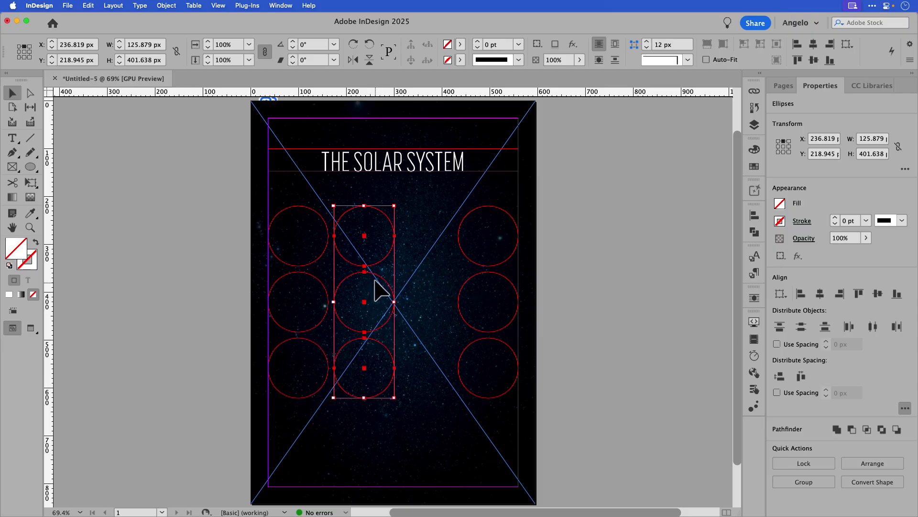
pyautogui.moveTo(377, 281); pyautogui.dragTo(439, 293)
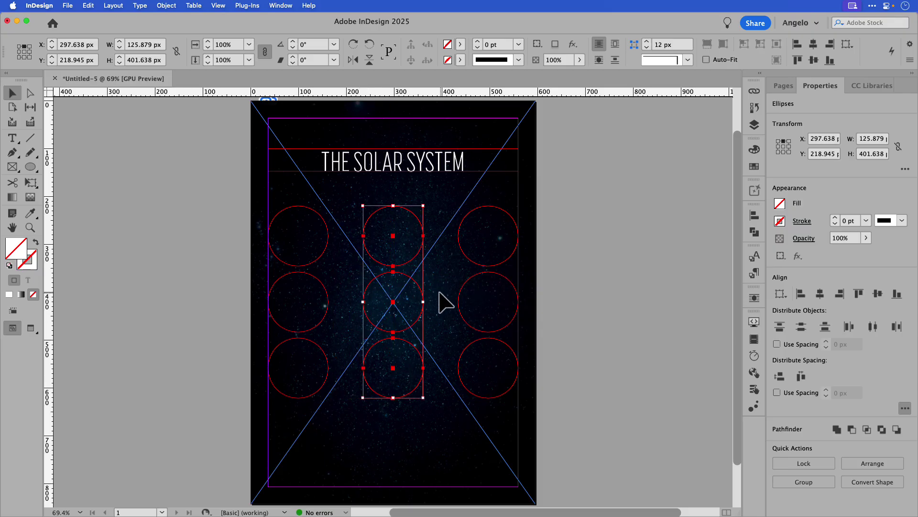
# Distribute the circles in each row evenly by their horizontal centres
pyautogui.moveTo(541, 224); pyautogui.dragTo(272, 254)
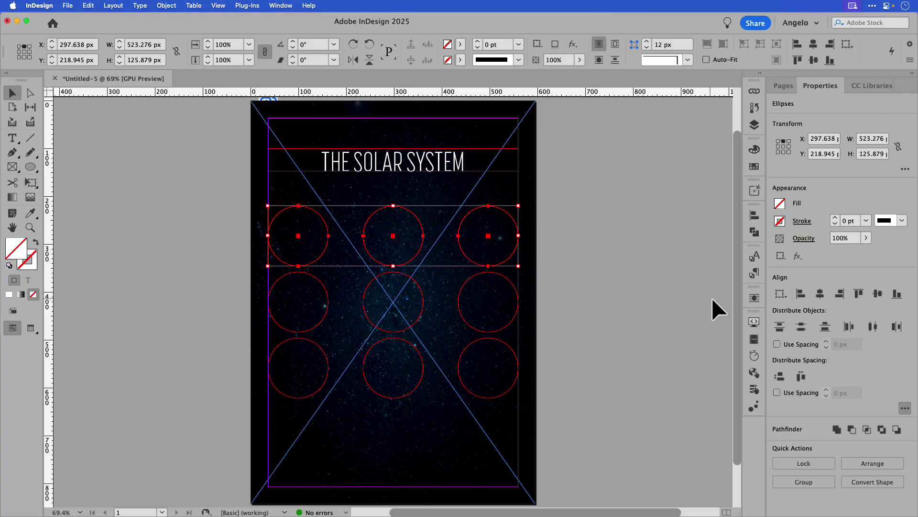
pyautogui.click(872, 328)
pyautogui.moveTo(259, 294); pyautogui.dragTo(537, 322)
pyautogui.moveTo(255, 356); pyautogui.dragTo(565, 401)
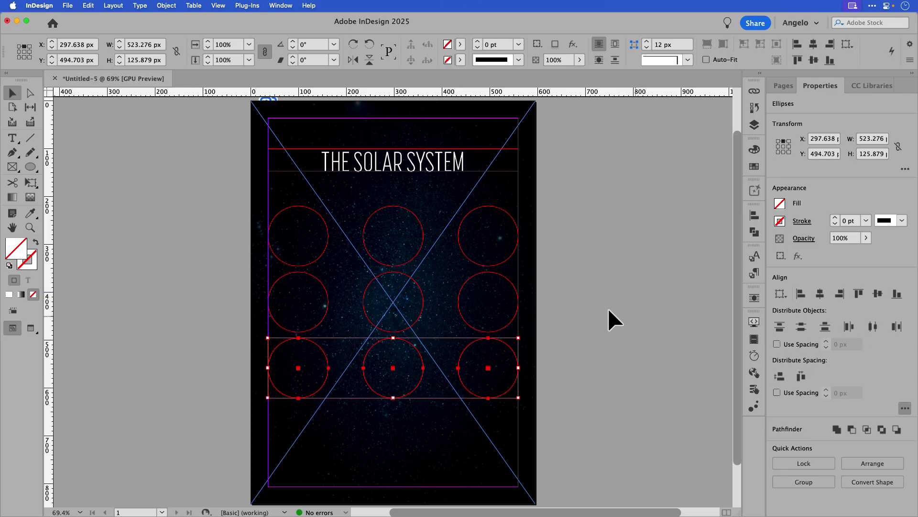
pyautogui.click(545, 301)
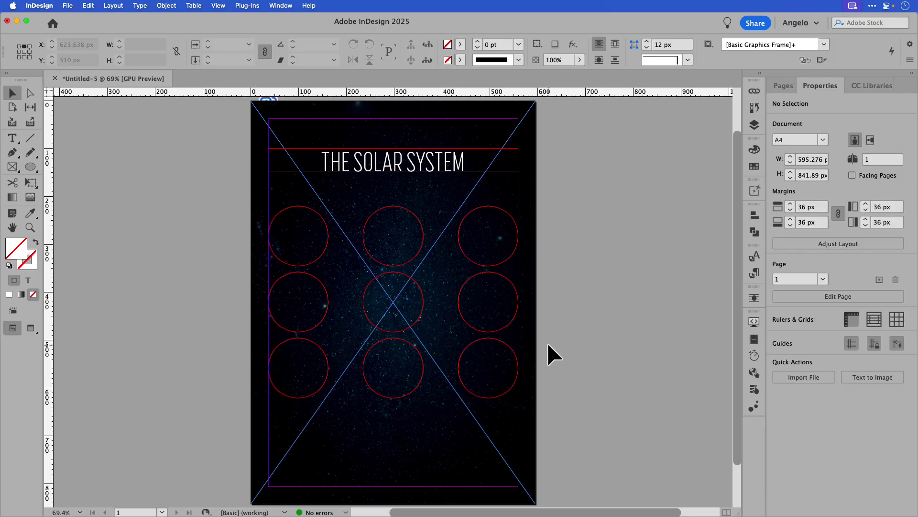
# Move the bottom row of three circles straight down by 70 px
pyautogui.moveTo(550, 359); pyautogui.dragTo(281, 390)
pyautogui.hotkey('shift', 'Down')
pyautogui.hotkey('shift', 'Down')
pyautogui.hotkey('shift', 'Down')
pyautogui.hotkey('shift', 'Down')
pyautogui.hotkey('shift', 'Down')
pyautogui.hotkey('shift', 'Down')
pyautogui.hotkey('shift', 'Down')
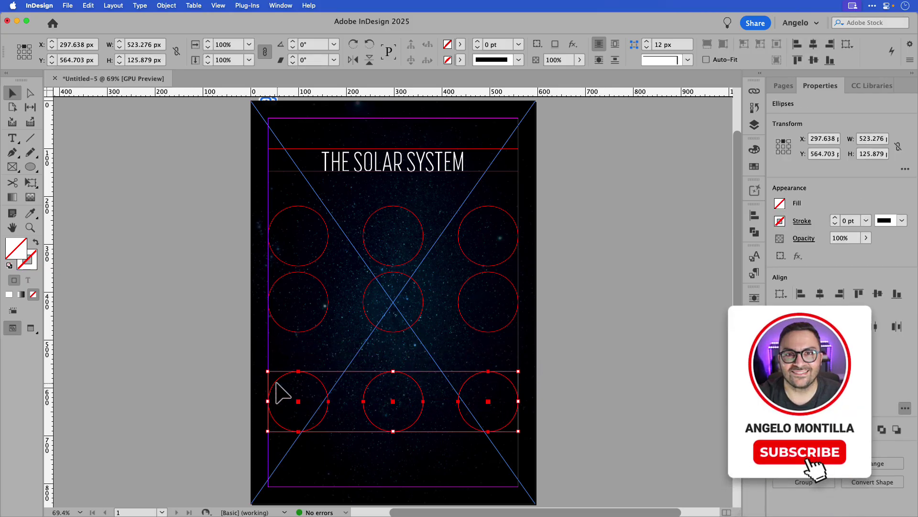
# Move the middle row of three circles straight down so it is evenly spaced between the top and bottom rows
pyautogui.moveTo(530, 289); pyautogui.dragTo(292, 318)
pyautogui.moveTo(409, 329); pyautogui.dragTo(406, 344)
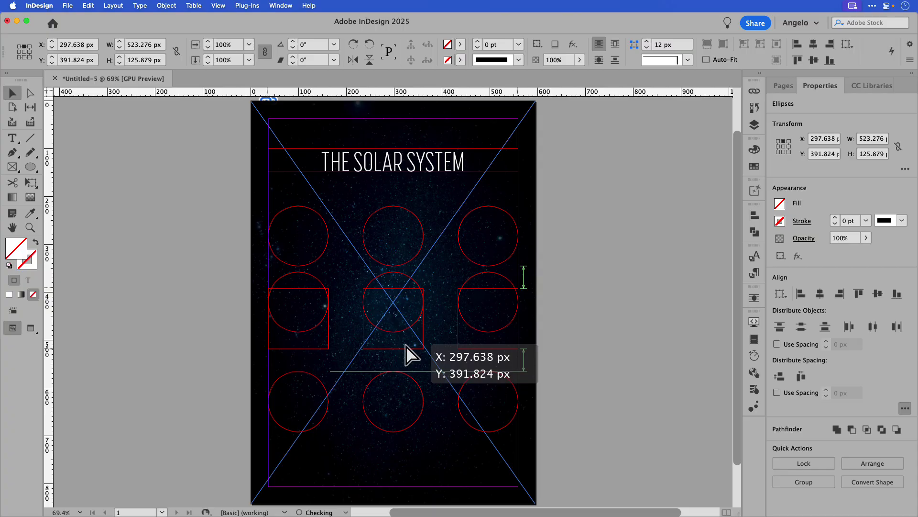
pyautogui.moveTo(405, 345); pyautogui.dragTo(406, 344)
pyautogui.click(563, 328)
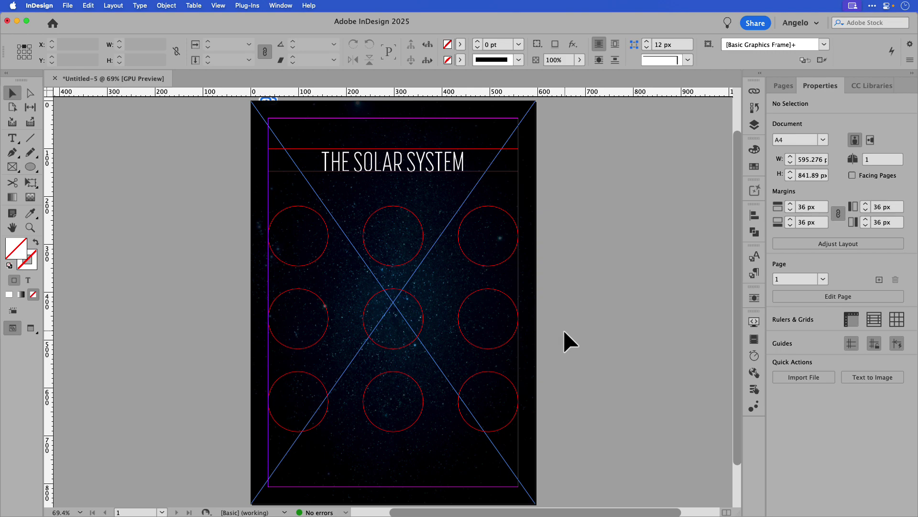
# Add a text frame just below the top-row circle at the left margin with the text MARS, coloured [Paper]
pyautogui.click(11, 139)
pyautogui.moveTo(269, 272); pyautogui.dragTo(317, 279)
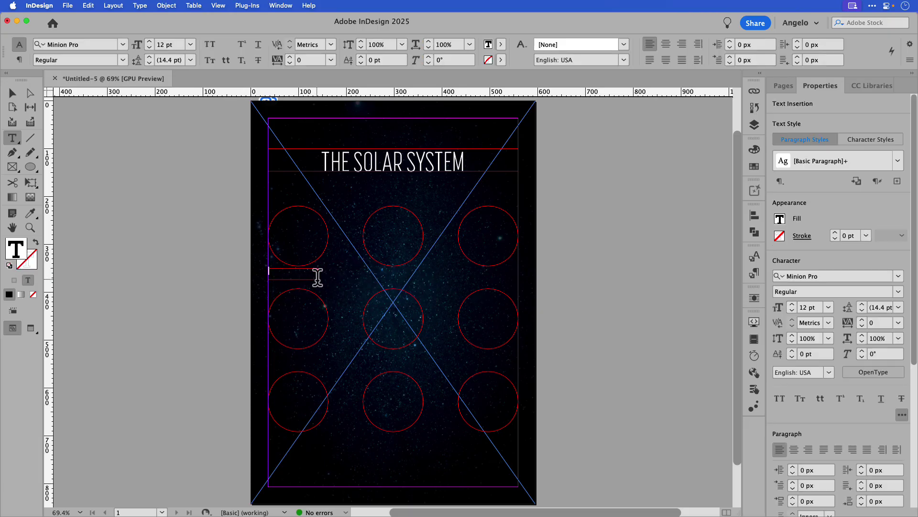
pyautogui.press('super+a')
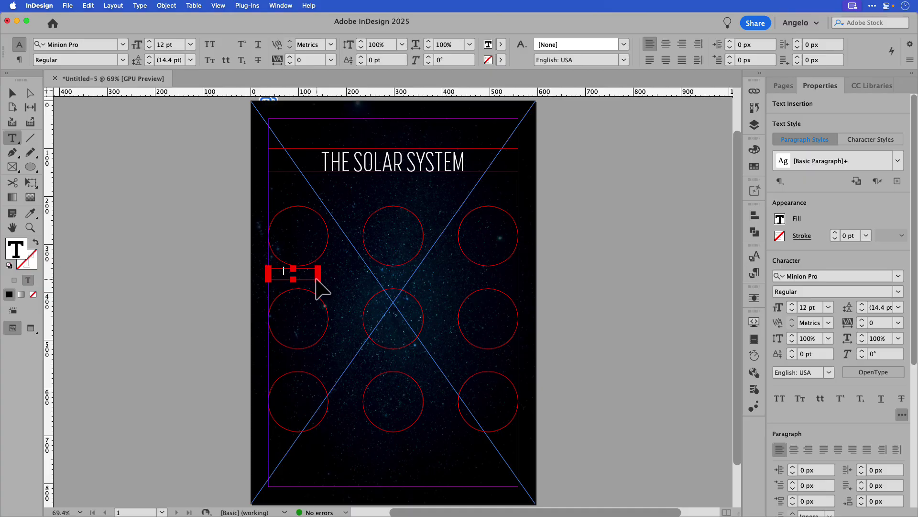
pyautogui.click(753, 166)
pyautogui.click(607, 209)
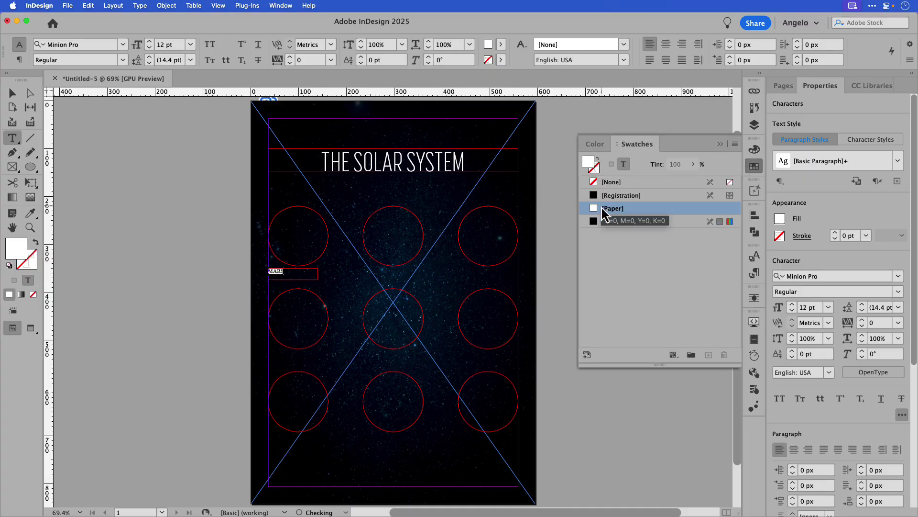
pyautogui.click(719, 144)
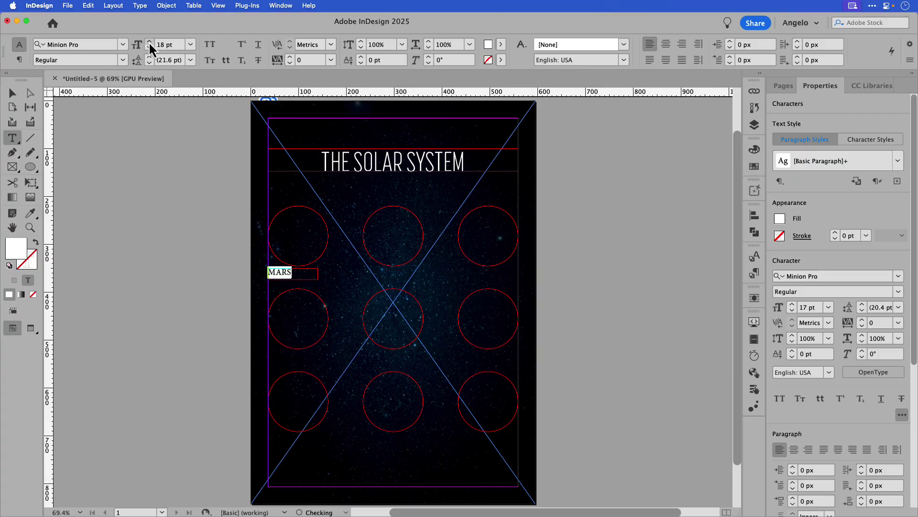
# Set the MARS label's font to Korolev Compressed Light and centre its text alignment
pyautogui.click(123, 46)
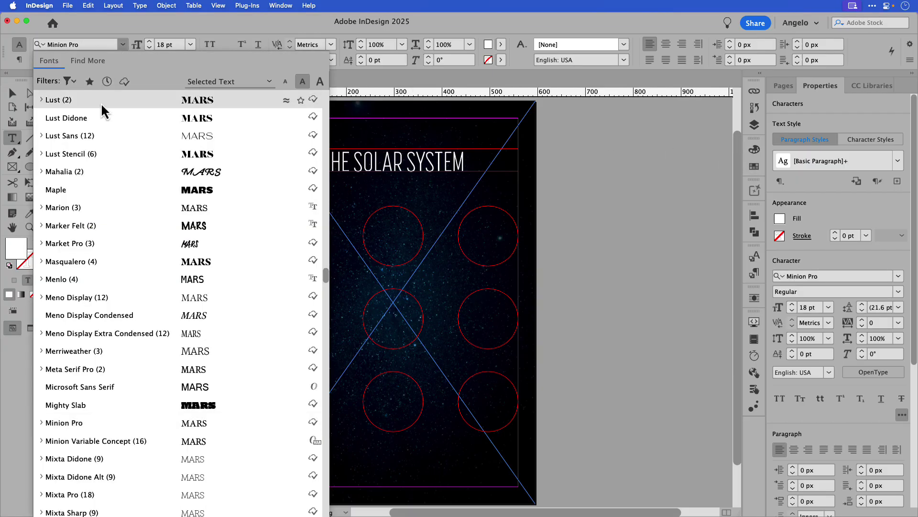
pyautogui.scroll(15, 101, 103)
pyautogui.click(77, 103)
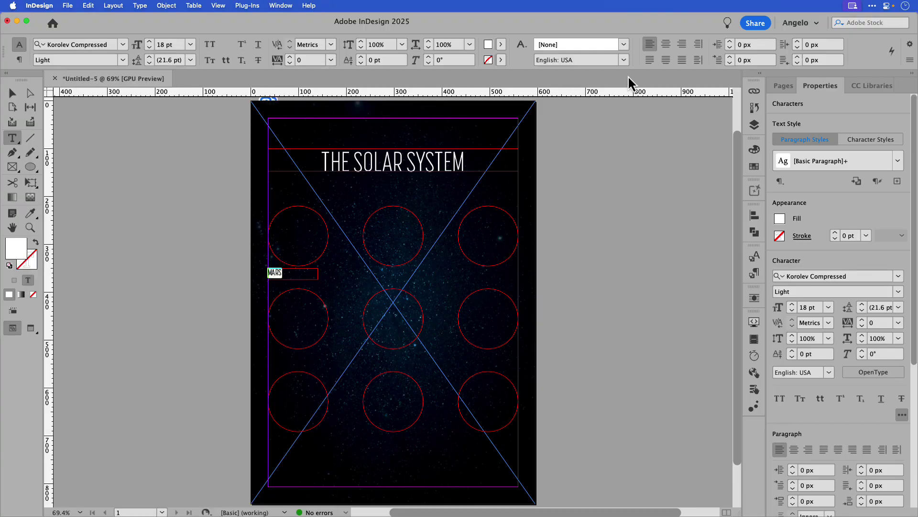
pyautogui.click(667, 46)
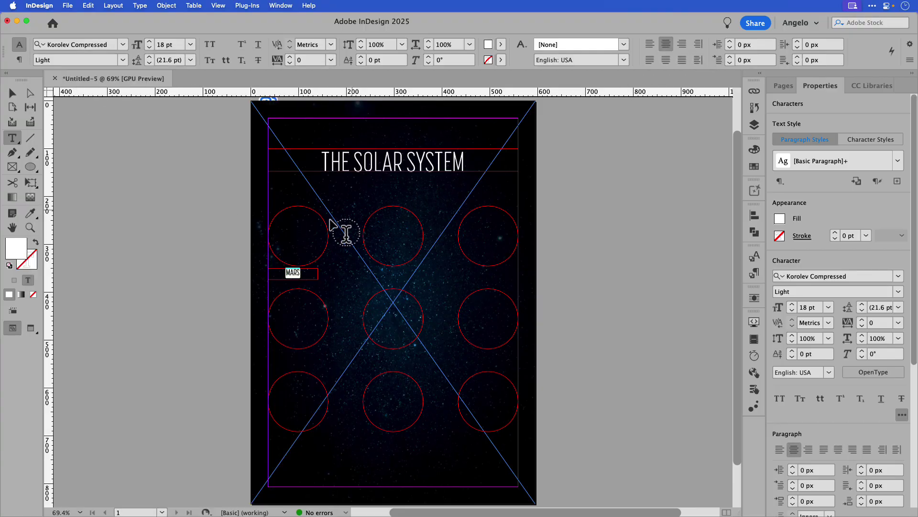
# Set the MARS label's font size to 20 pt, keeping the Light style
pyautogui.scroll(3, 296, 267)
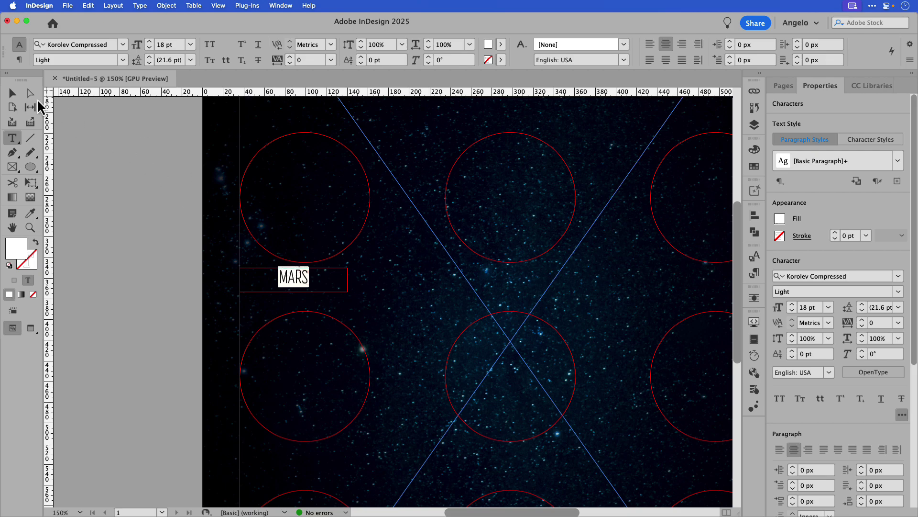
pyautogui.click(13, 93)
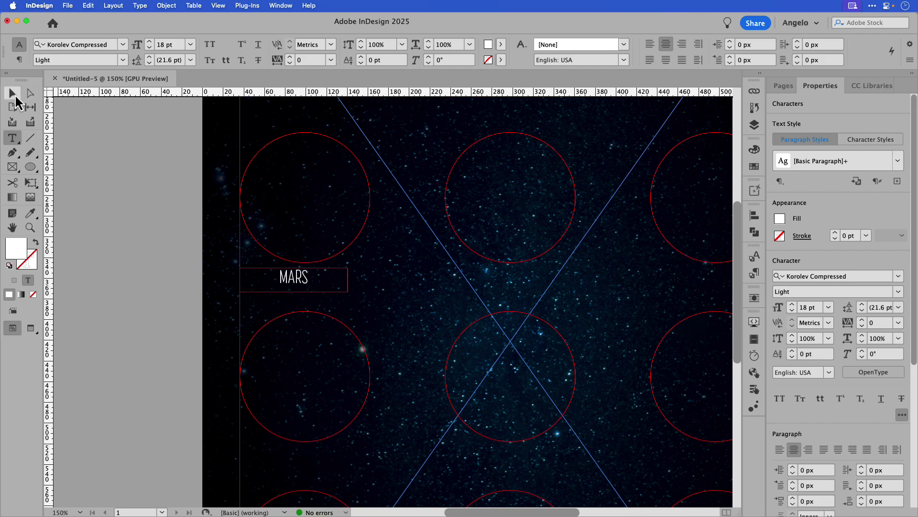
pyautogui.doubleClick(290, 282)
pyautogui.click(152, 41)
pyautogui.click(151, 41)
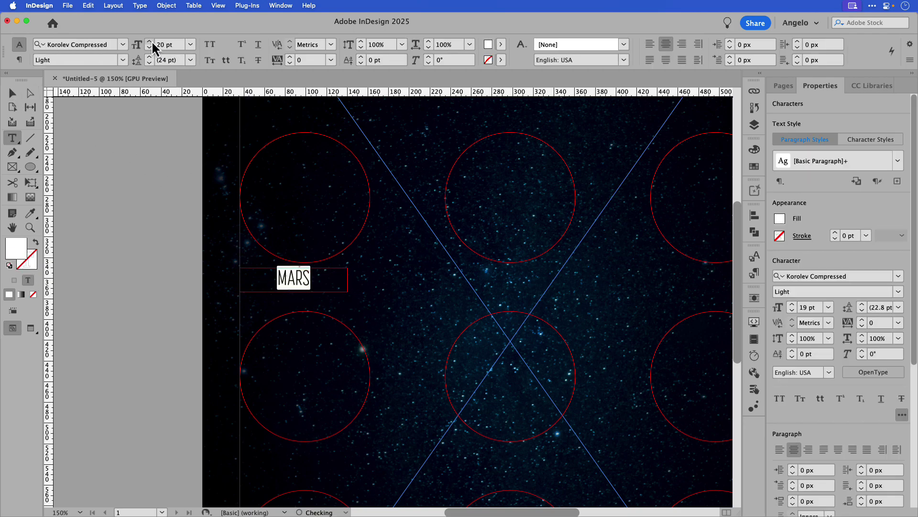
pyautogui.click(120, 60)
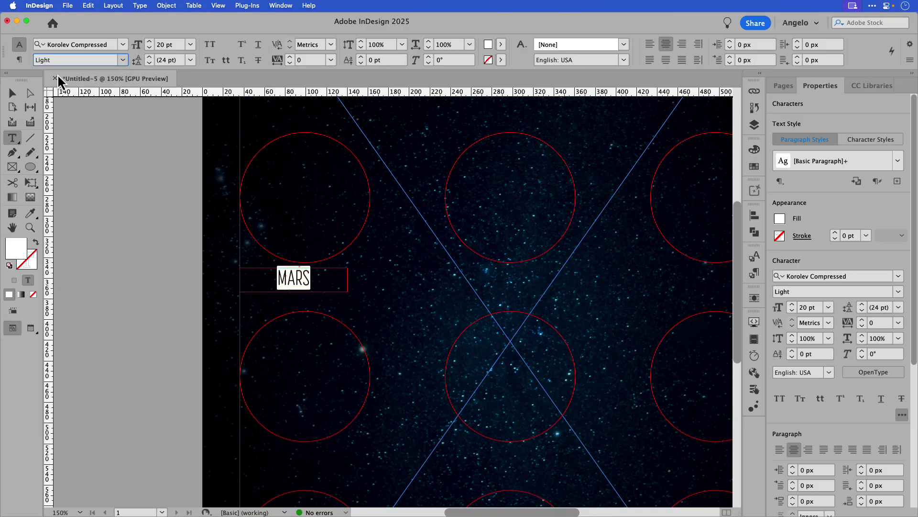
# Fit the MARS frame's height to its text and centre it horizontally 10 px below the circle above it
pyautogui.click(12, 93)
pyautogui.doubleClick(293, 291)
pyautogui.moveTo(310, 279); pyautogui.dragTo(322, 278)
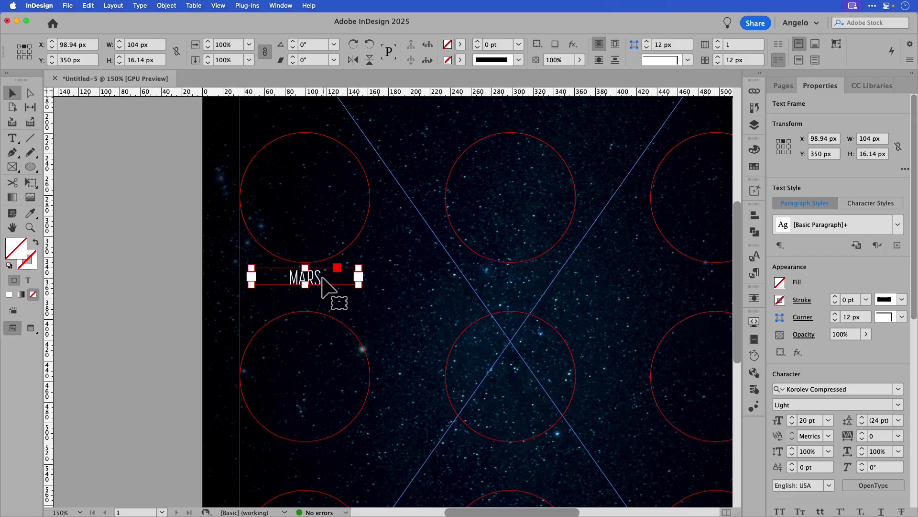
pyautogui.moveTo(317, 276); pyautogui.dragTo(319, 272)
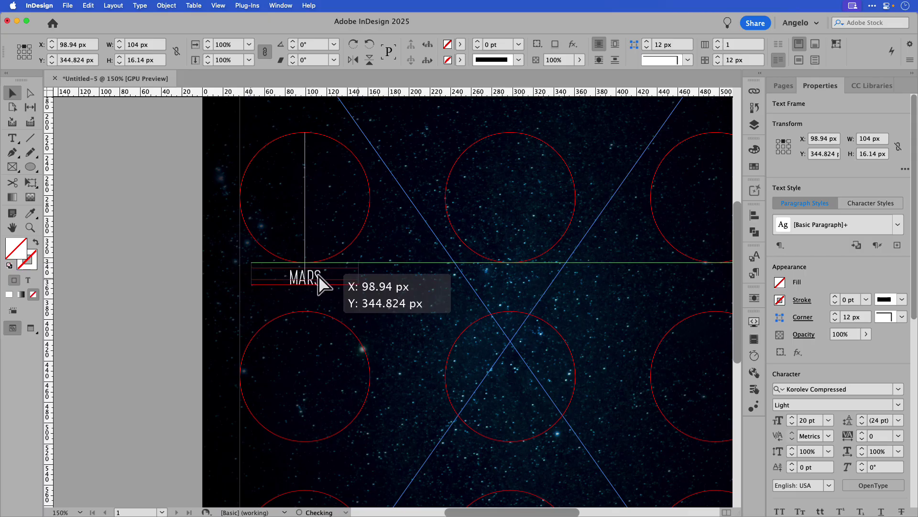
pyautogui.hotkey('shift', 'Down')
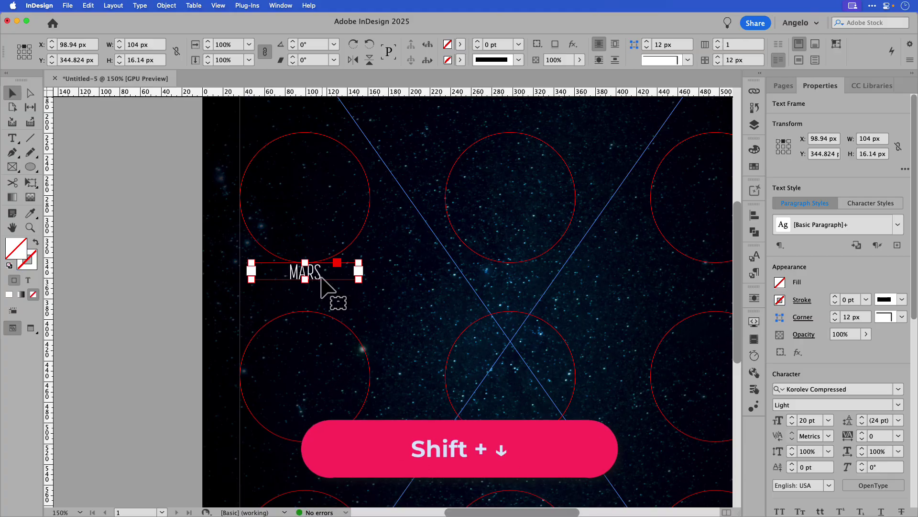
pyautogui.hotkey('shift', 'Down')
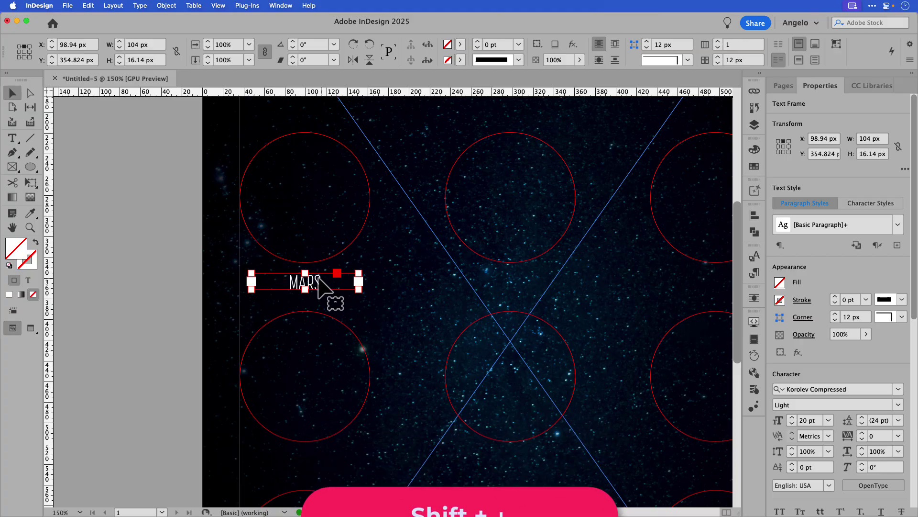
# Duplicate the MARS label beneath the other two top-row circles at the same height
pyautogui.moveTo(316, 287); pyautogui.dragTo(514, 288)
pyautogui.moveTo(580, 309); pyautogui.dragTo(405, 312)
pyautogui.moveTo(353, 299); pyautogui.dragTo(561, 296)
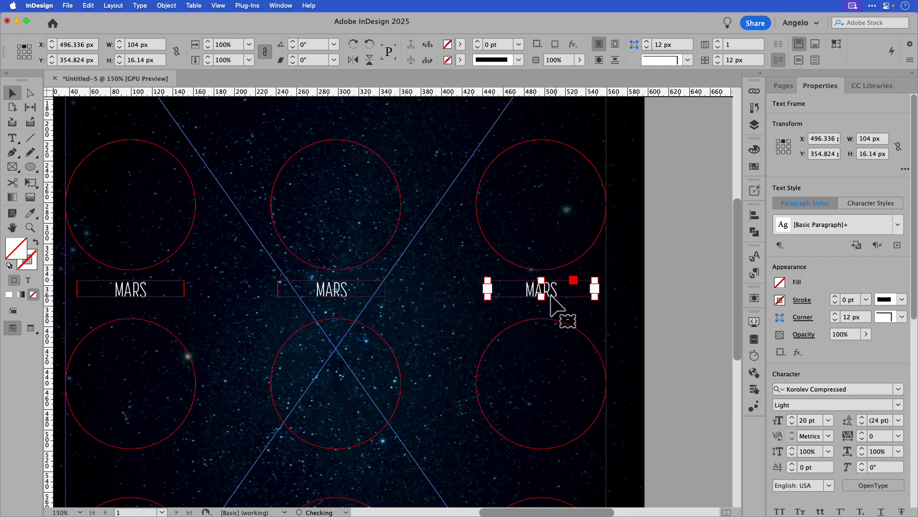
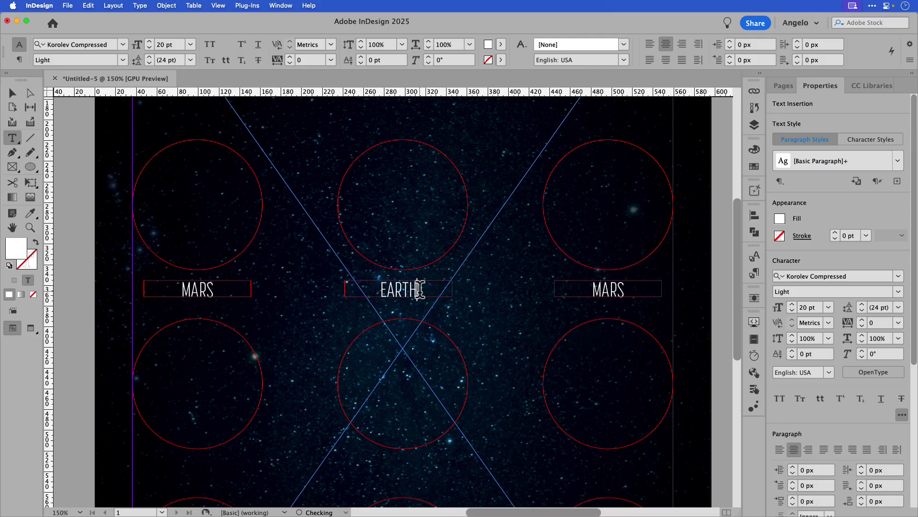
# Change the label below the right-hand circle of the top row to JUPITER and deselect it
pyautogui.doubleClick(615, 289)
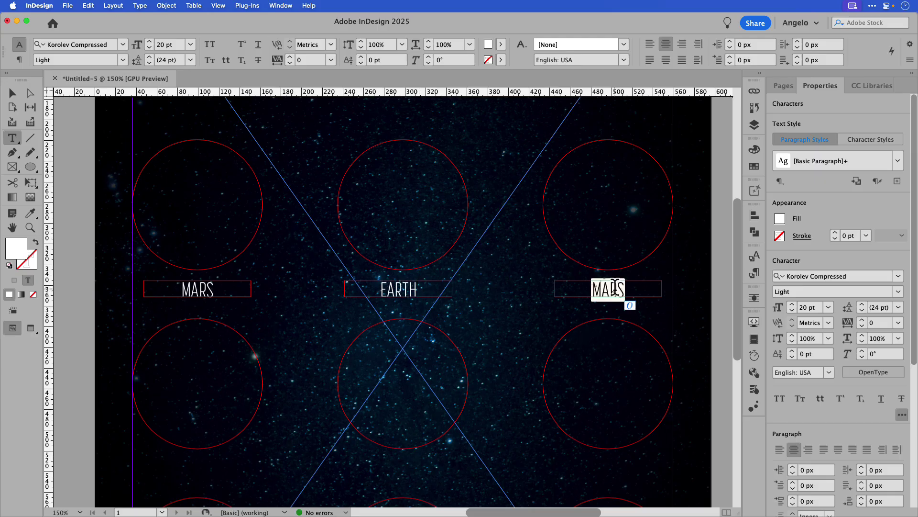
pyautogui.write('JUPITER')
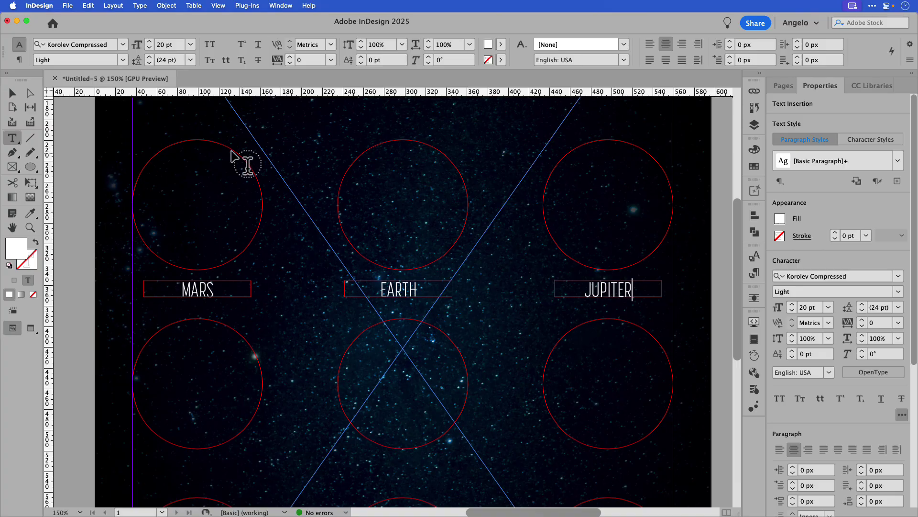
pyautogui.click(13, 93)
pyautogui.click(68, 121)
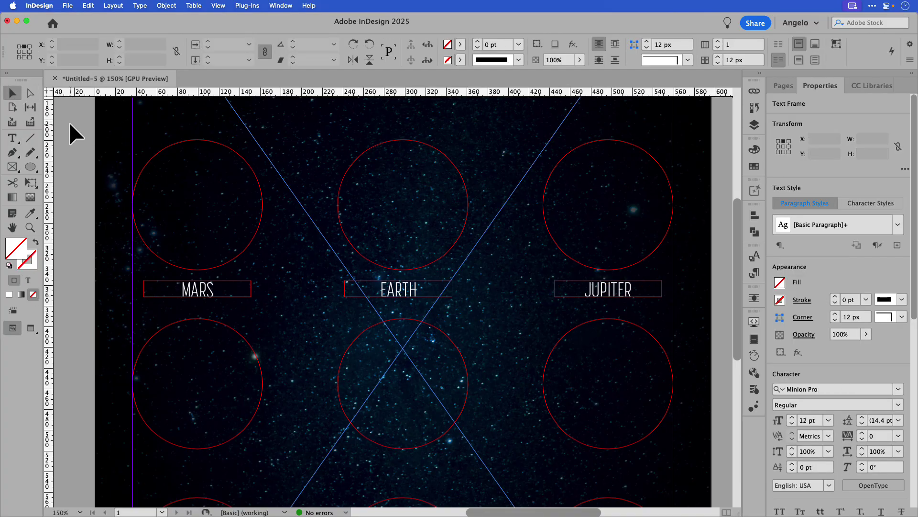
# Duplicate the three top-row labels straight down so they sit 10 px below the second row of circles
pyautogui.press('super+1')
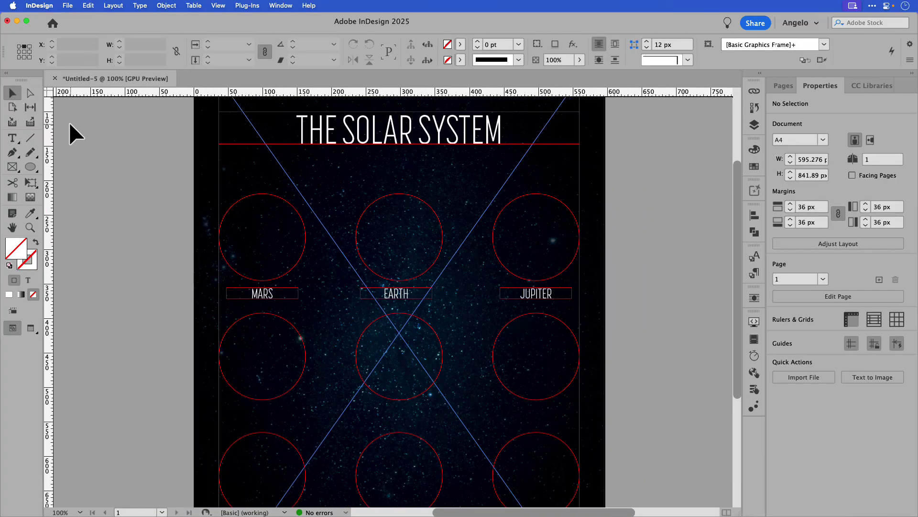
pyautogui.moveTo(164, 371); pyautogui.dragTo(164, 295)
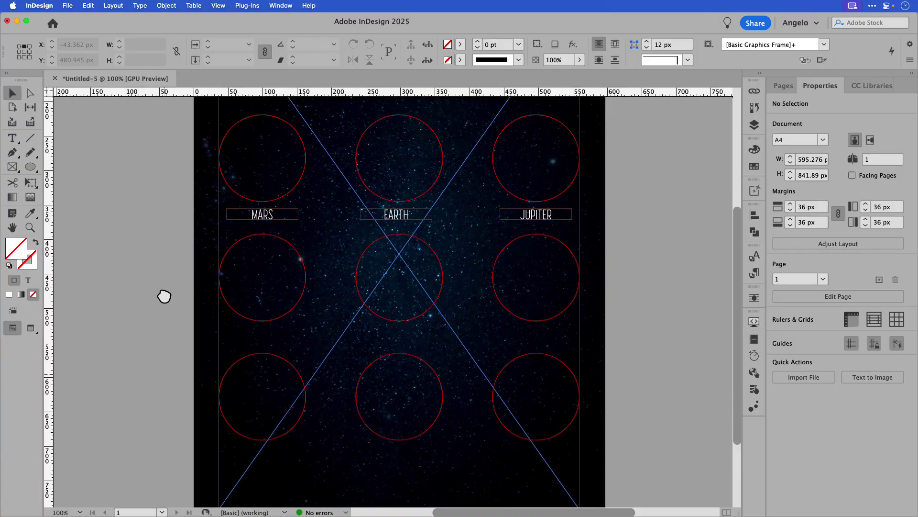
pyautogui.click(269, 218)
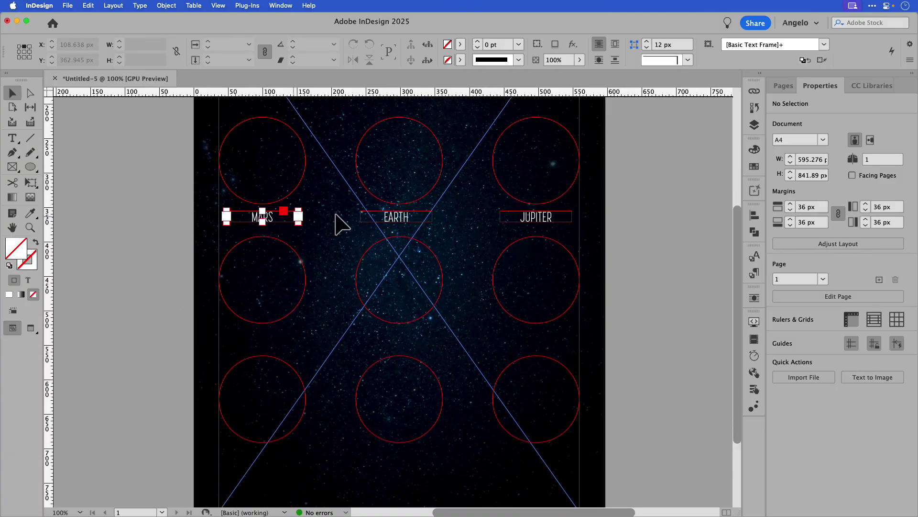
pyautogui.keyDown('shift'); pyautogui.click(386, 218); pyautogui.keyUp('shift')
pyautogui.keyDown('shift'); pyautogui.click(528, 221); pyautogui.keyUp('shift')
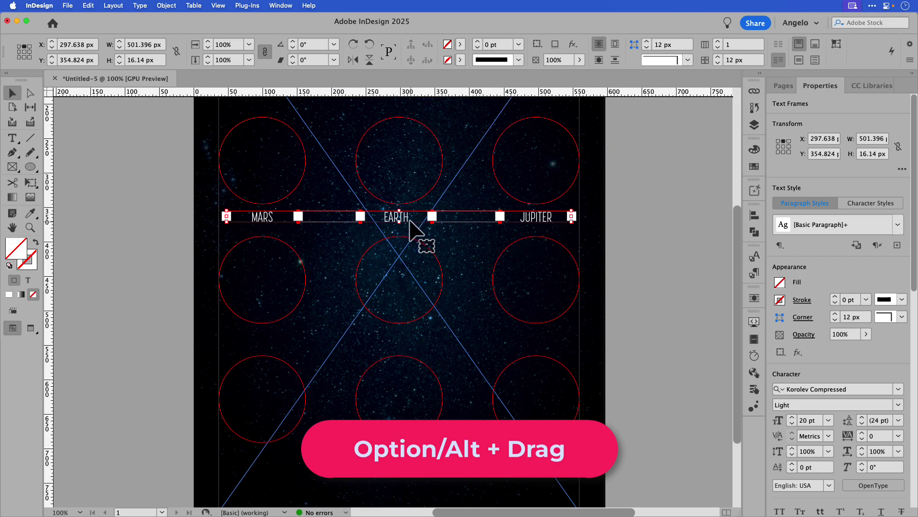
pyautogui.moveTo(410, 225); pyautogui.dragTo(410, 330)
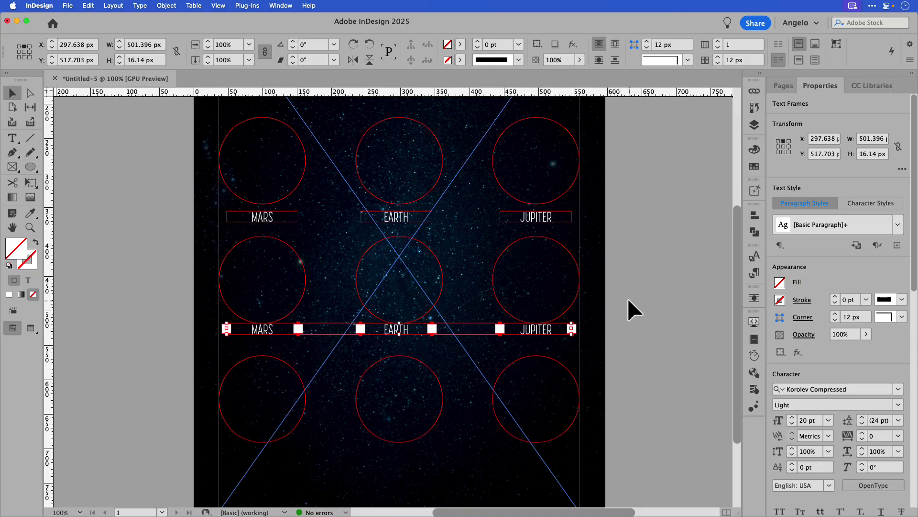
pyautogui.hotkey('shift', 'Down')
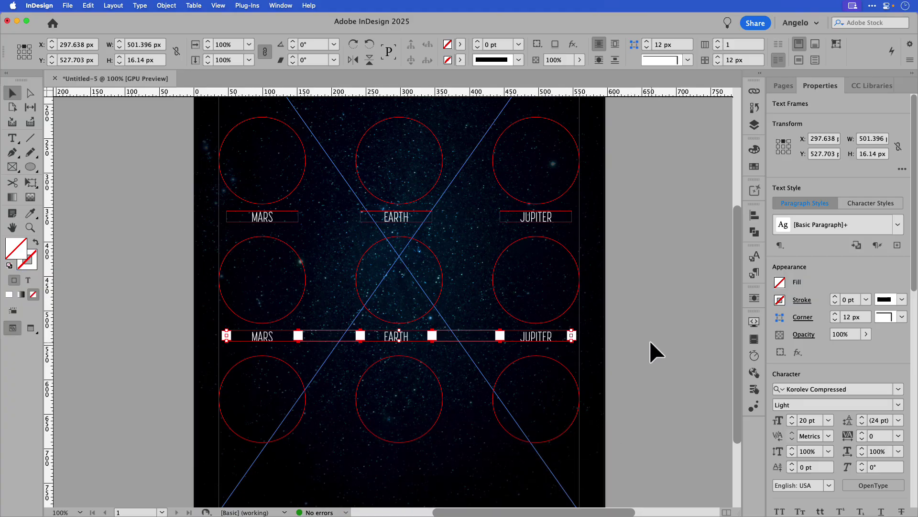
pyautogui.click(181, 344)
# Change the second-row labels from left to right to SATURN, VENUS and MERCURY
pyautogui.click(252, 339)
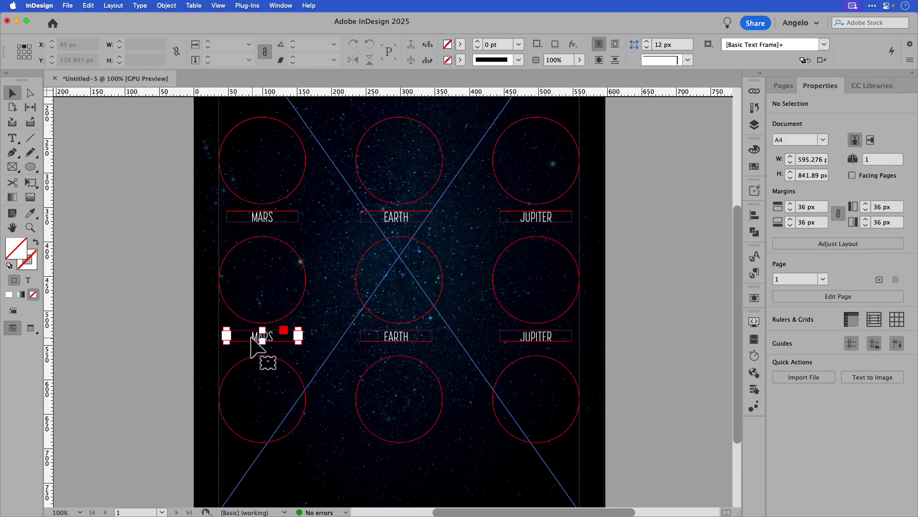
pyautogui.doubleClick(251, 338)
pyautogui.write('SA')
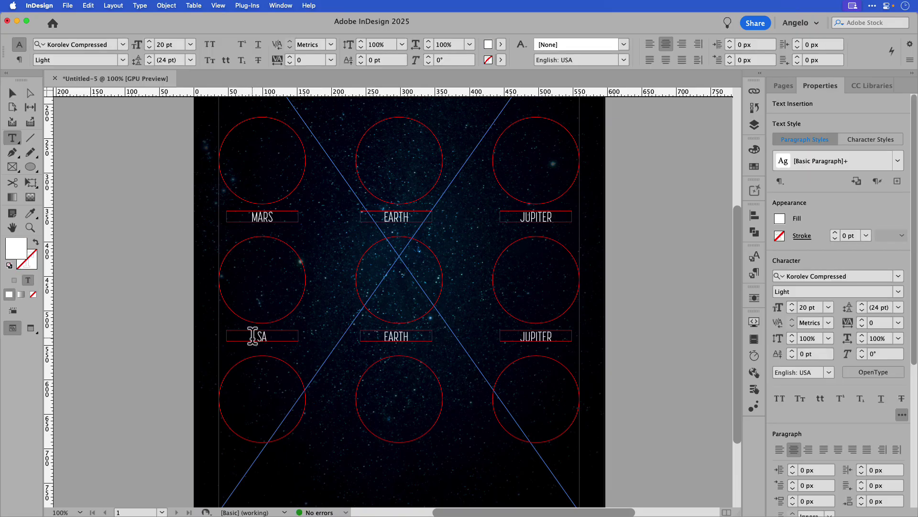
pyautogui.write('TURN')
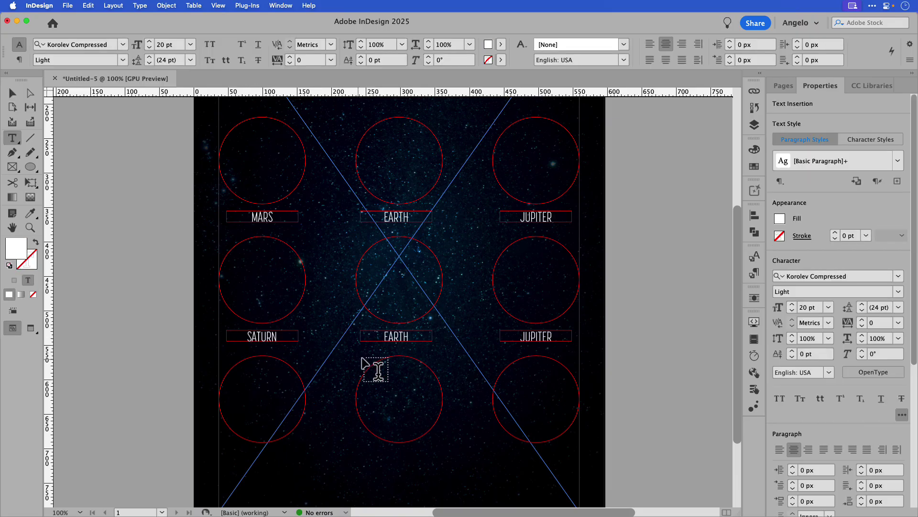
pyautogui.moveTo(417, 336); pyautogui.dragTo(383, 332)
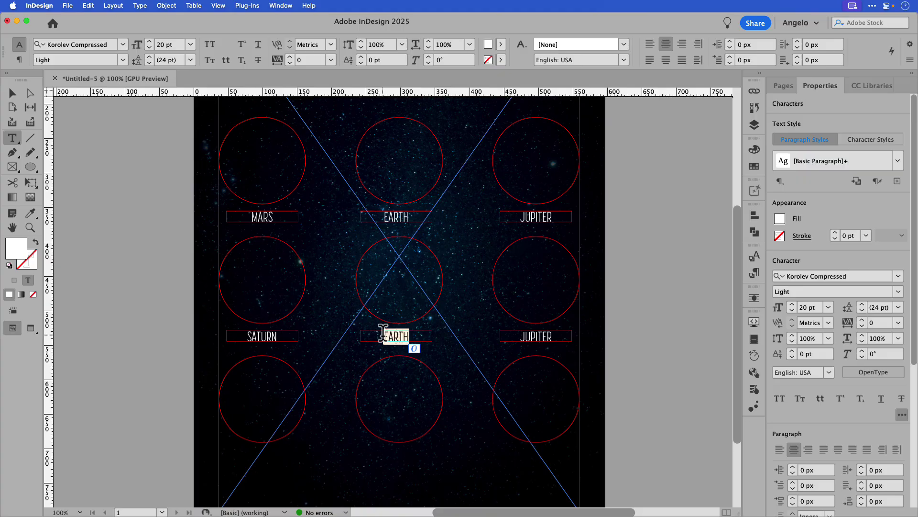
pyautogui.write('VENUS')
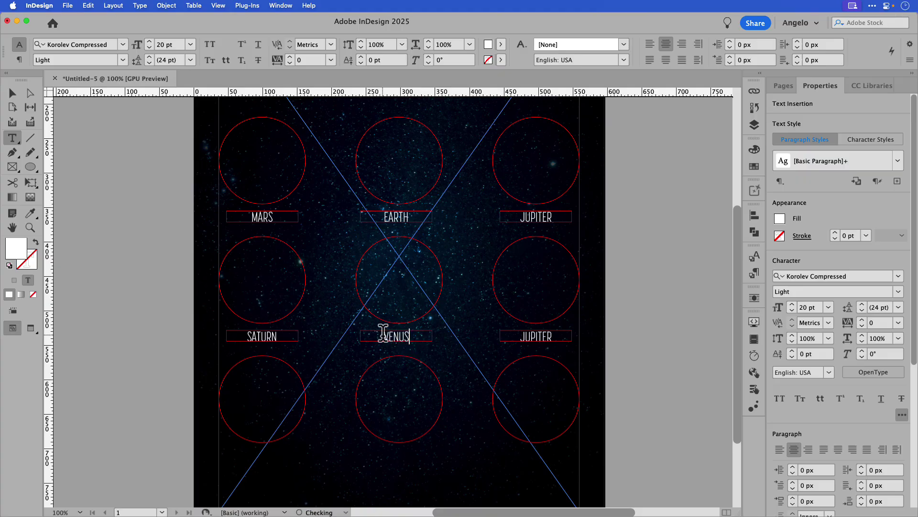
pyautogui.doubleClick(535, 335)
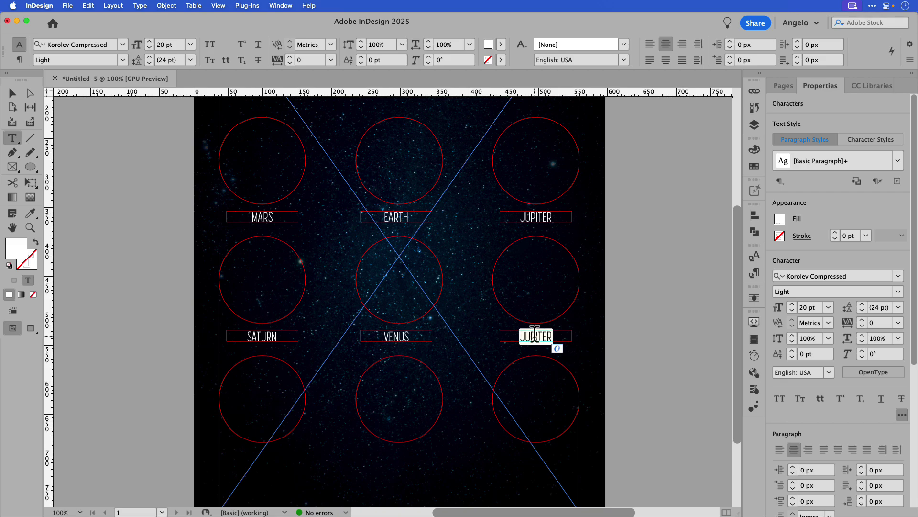
pyautogui.write('MERCURY')
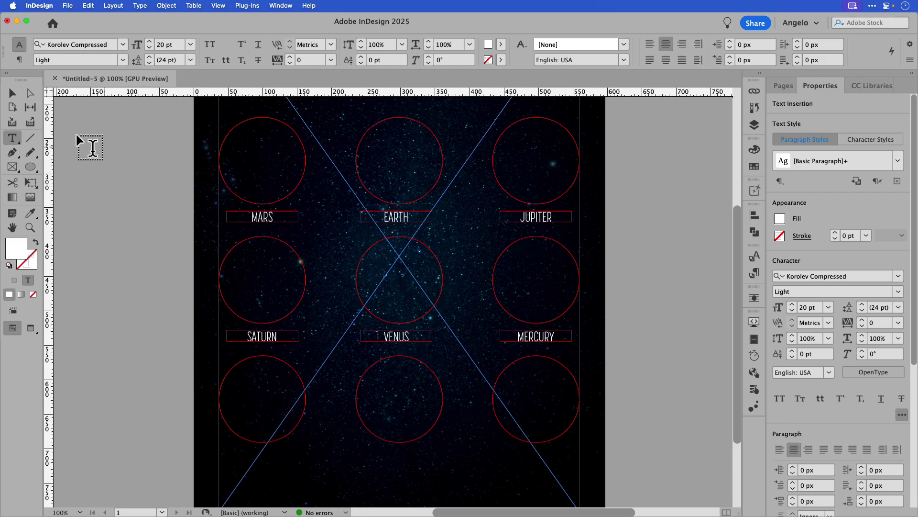
# Duplicate the SATURN, VENUS and MERCURY labels straight down so they sit 10 px below the third row of circles
pyautogui.click(12, 93)
pyautogui.click(264, 337)
pyautogui.keyDown('shift'); pyautogui.click(379, 337); pyautogui.keyUp('shift')
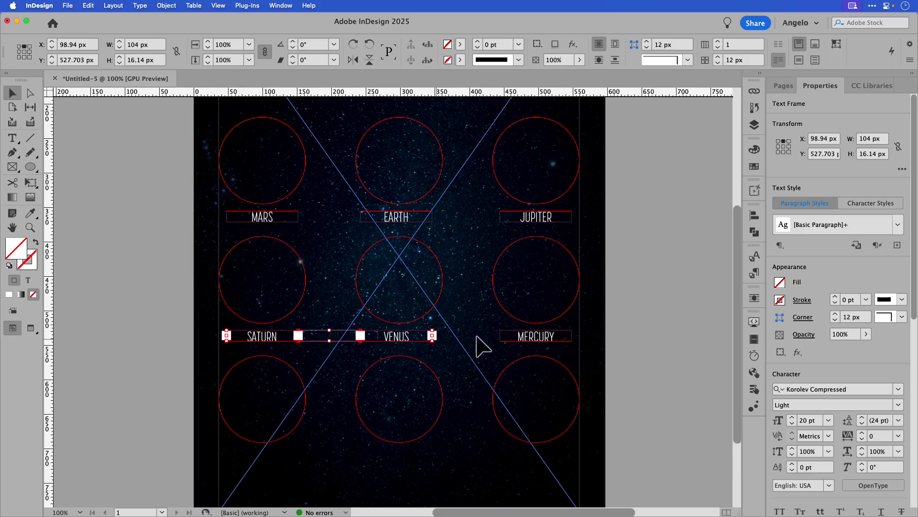
pyautogui.keyDown('shift'); pyautogui.click(521, 335); pyautogui.keyUp('shift')
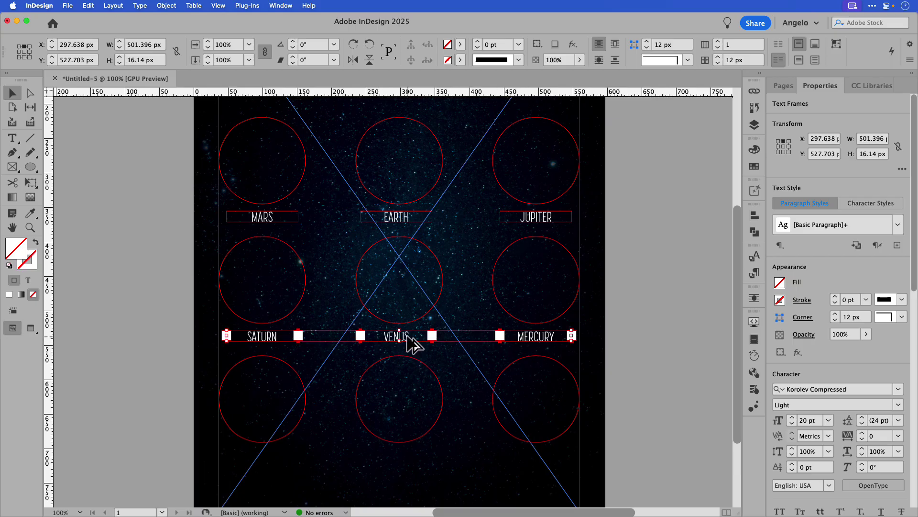
pyautogui.moveTo(407, 336); pyautogui.dragTo(408, 451)
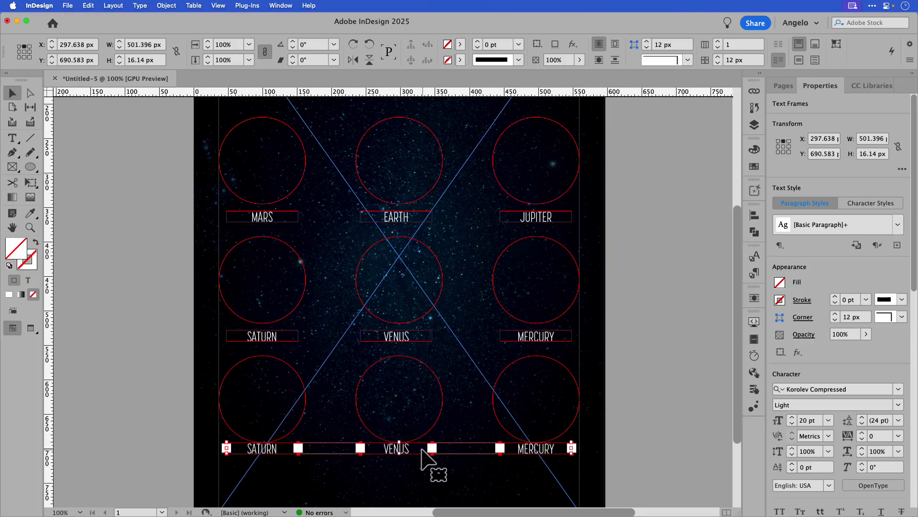
pyautogui.hotkey('shift', 'Down')
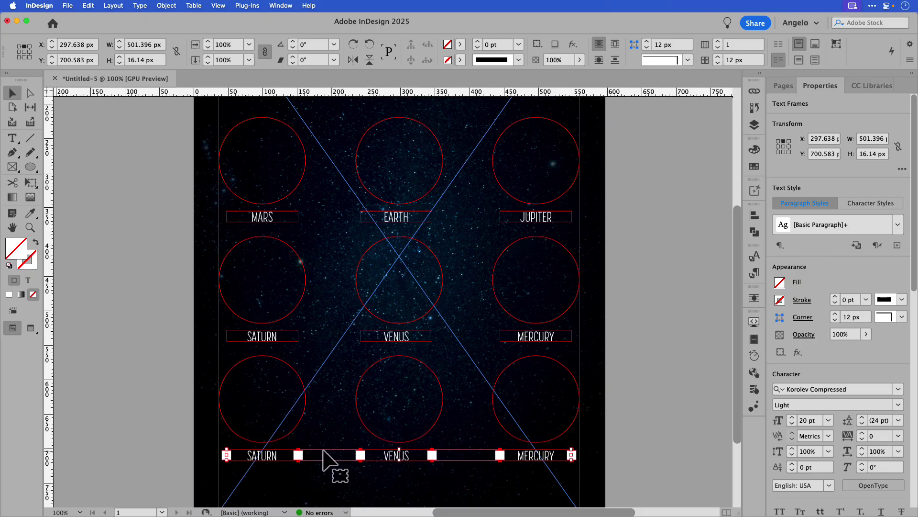
# Change the third-row labels from left to right to NEPTUNE, SUN and URANUS, and deselect the text
pyautogui.doubleClick(273, 454)
pyautogui.moveTo(278, 454); pyautogui.dragTo(239, 451)
pyautogui.write('NEP')
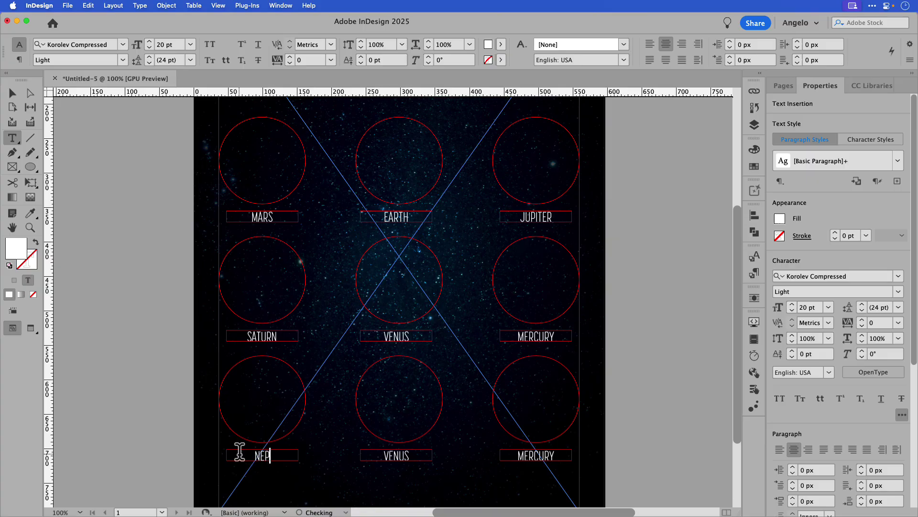
pyautogui.write('TUNE')
pyautogui.doubleClick(383, 453)
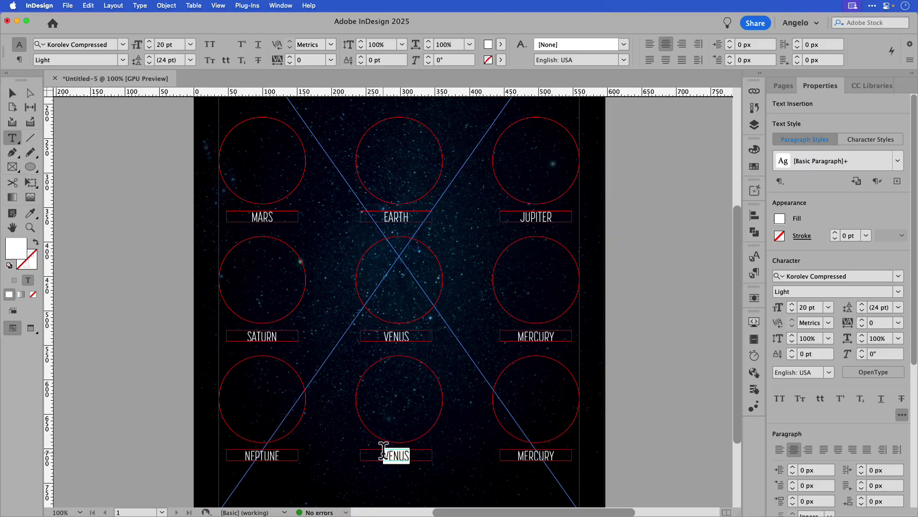
pyautogui.write('SUN')
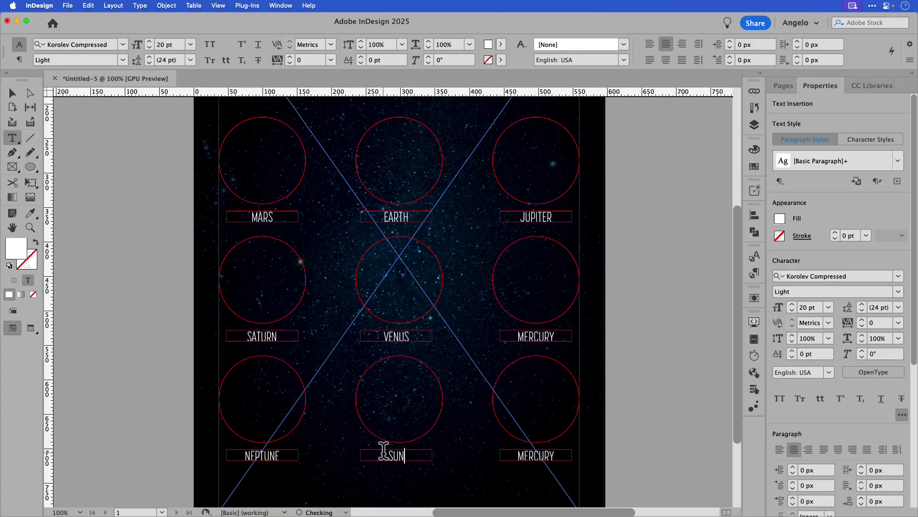
pyautogui.doubleClick(525, 451)
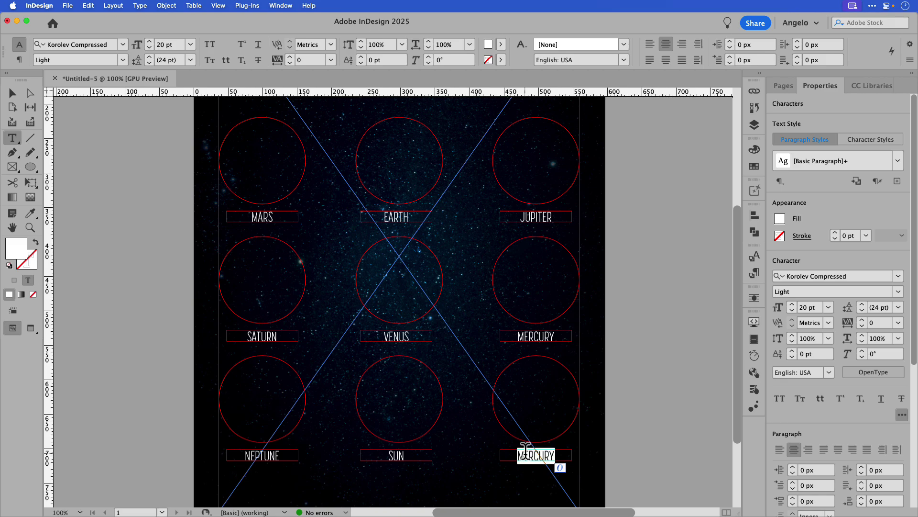
pyautogui.write('URANUS')
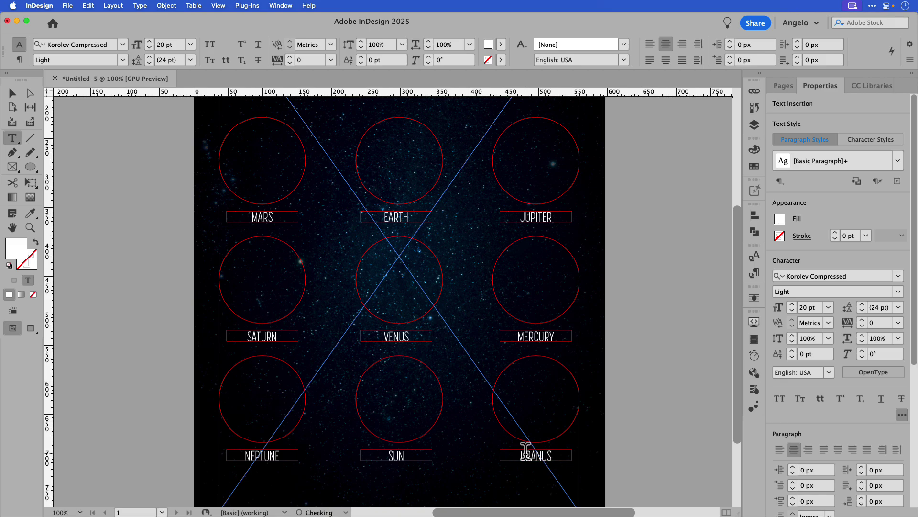
pyautogui.click(12, 93)
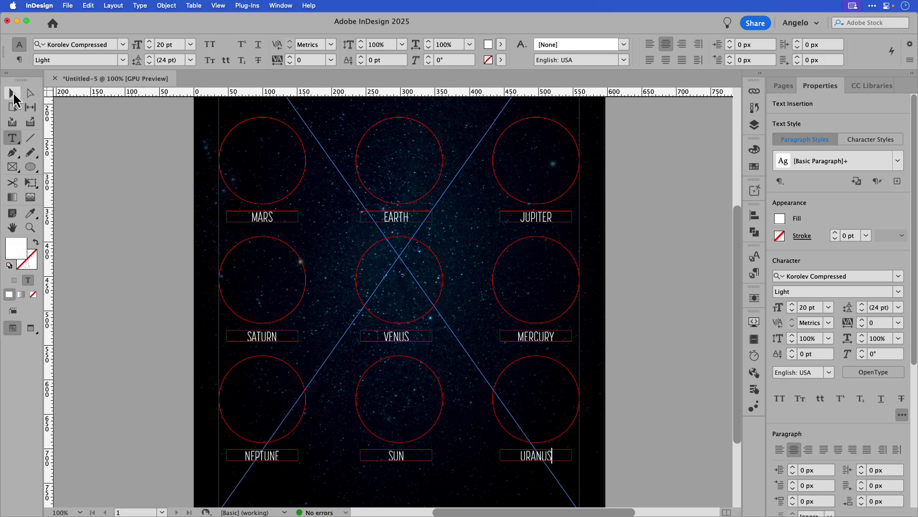
pyautogui.click(135, 144)
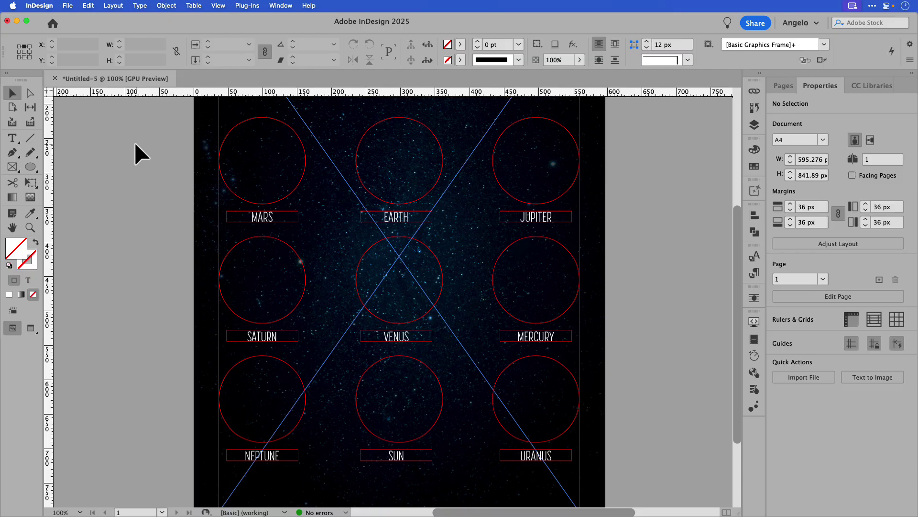
# Show the Text to Image panel and float it on the empty pasteboard beside the poster
pyautogui.press('super+0')
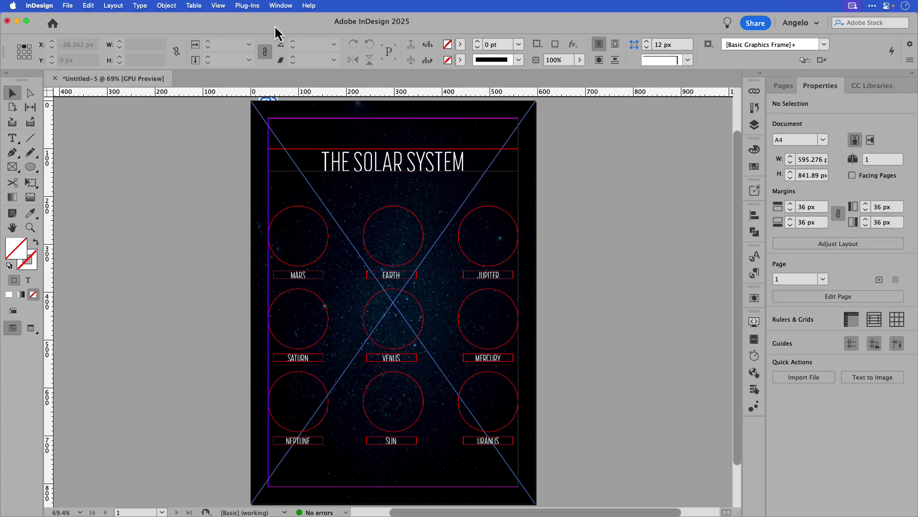
pyautogui.click(281, 6)
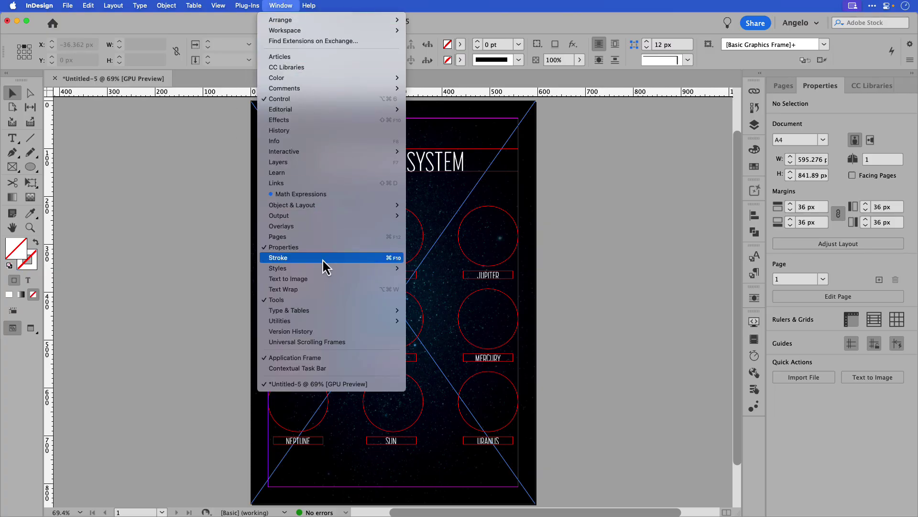
pyautogui.click(326, 278)
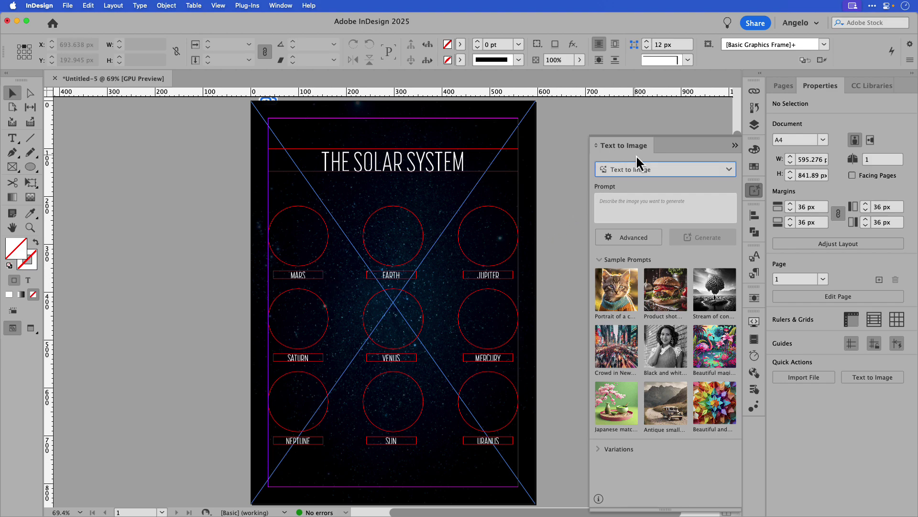
pyautogui.moveTo(642, 154); pyautogui.dragTo(143, 134)
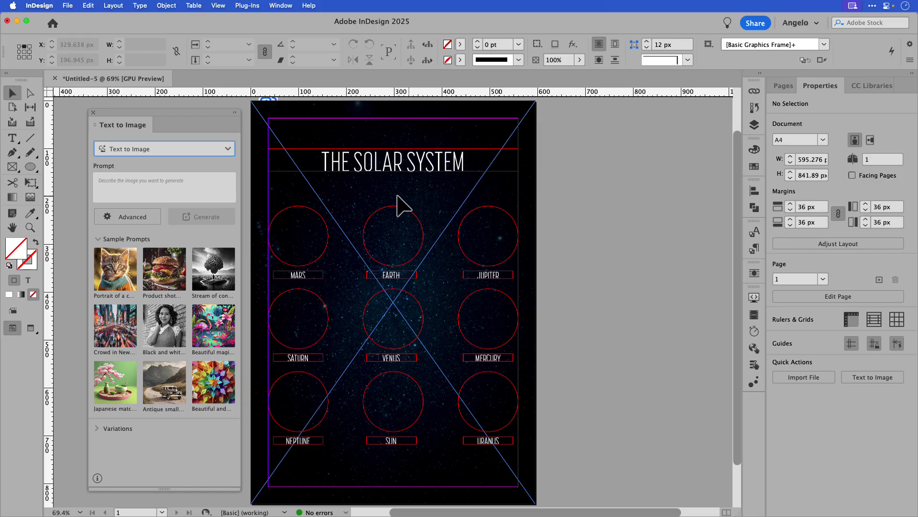
# Fill the circle above the MARS label with Generative Fill using the prompt "Planet Mars"
pyautogui.click(311, 209)
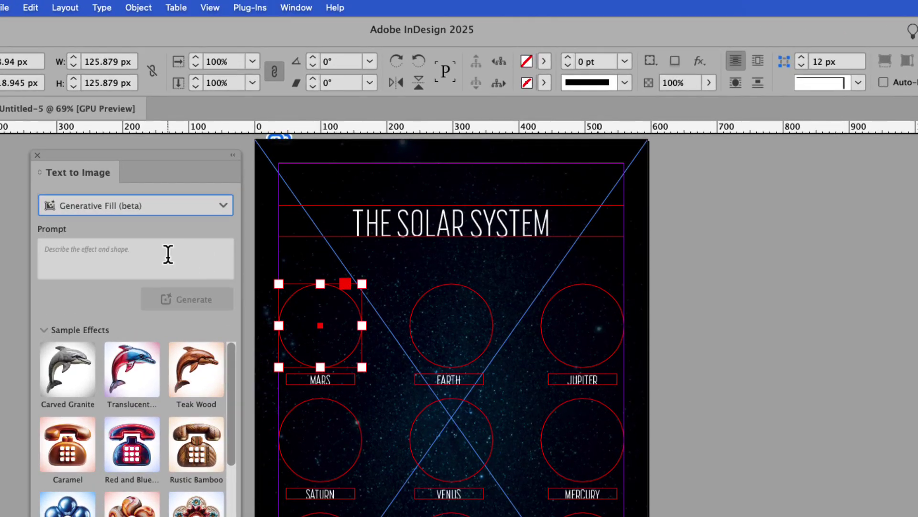
pyautogui.click(188, 183)
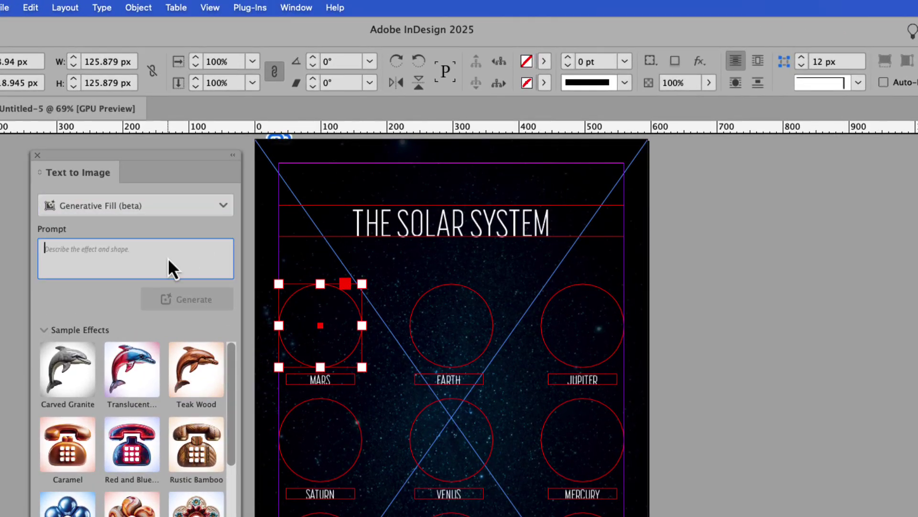
pyautogui.write('Planet Mars')
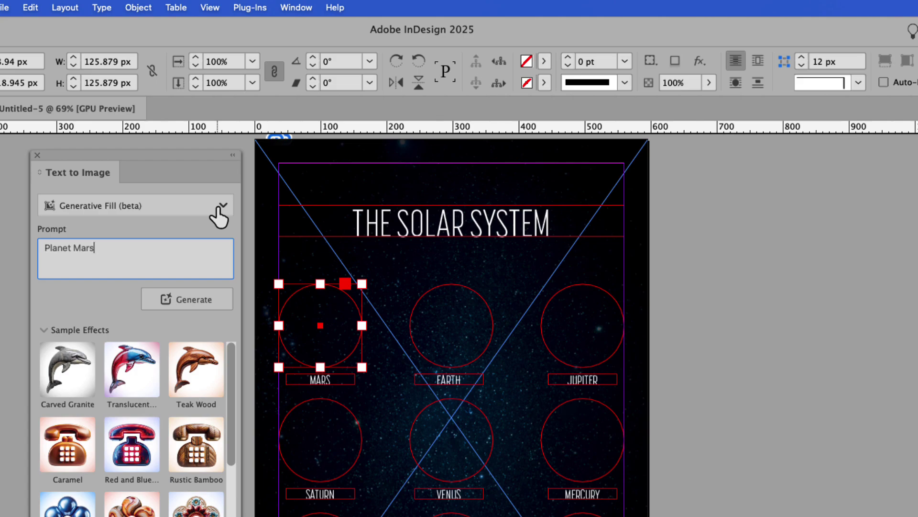
pyautogui.click(211, 301)
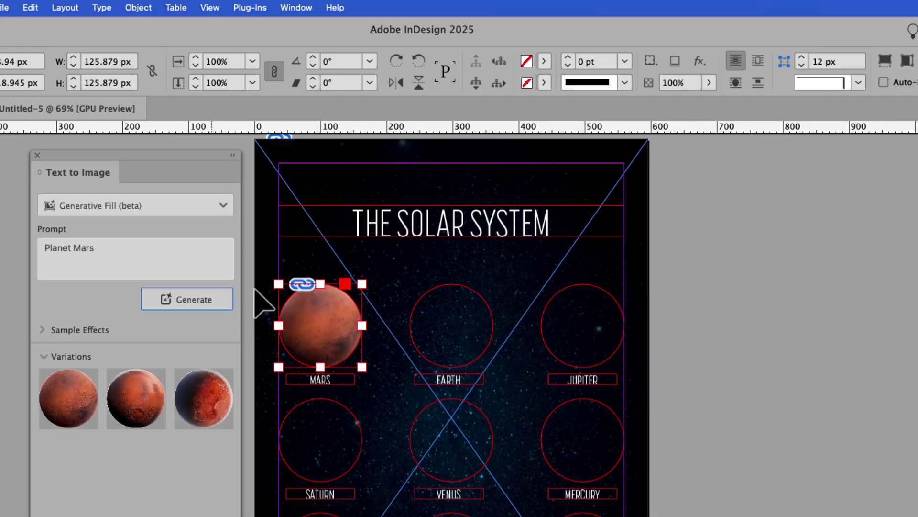
# Compare the generated Mars variations in the circle and apply the second one
pyautogui.click(152, 401)
pyautogui.click(197, 412)
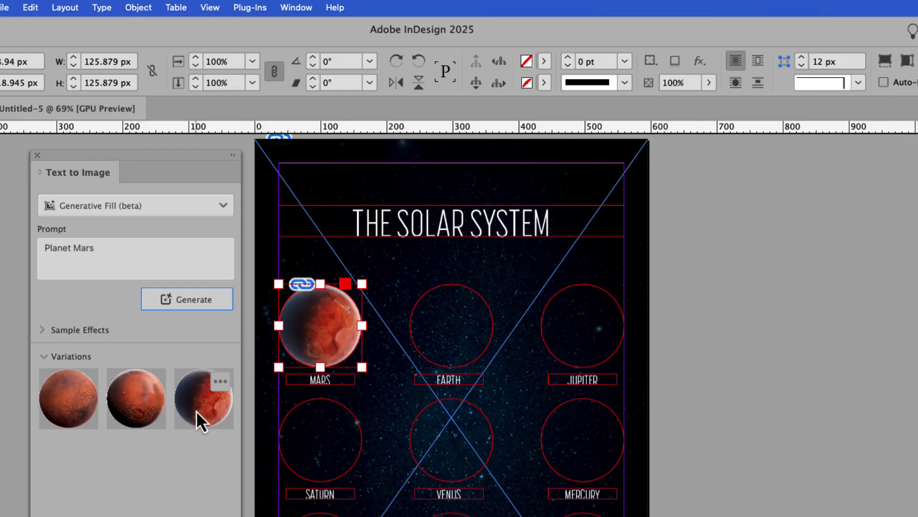
pyautogui.moveTo(196, 411); pyautogui.dragTo(274, 366)
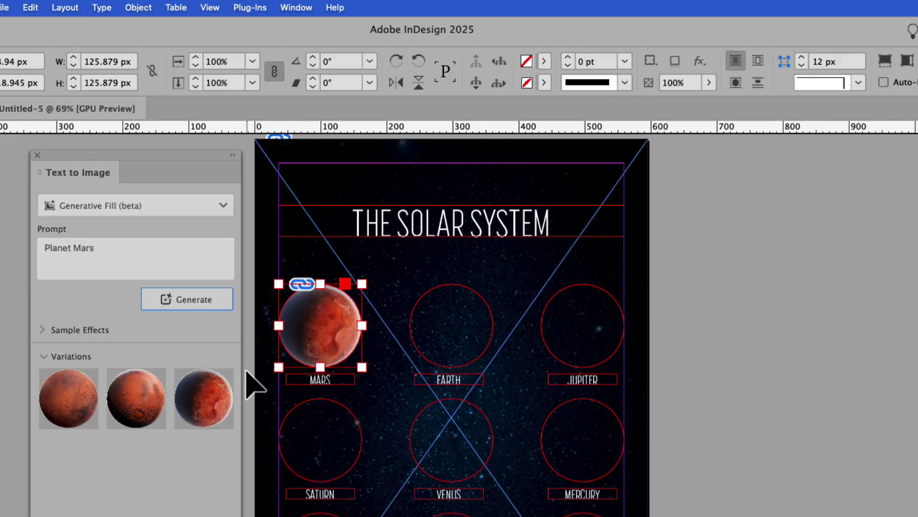
pyautogui.moveTo(160, 385)
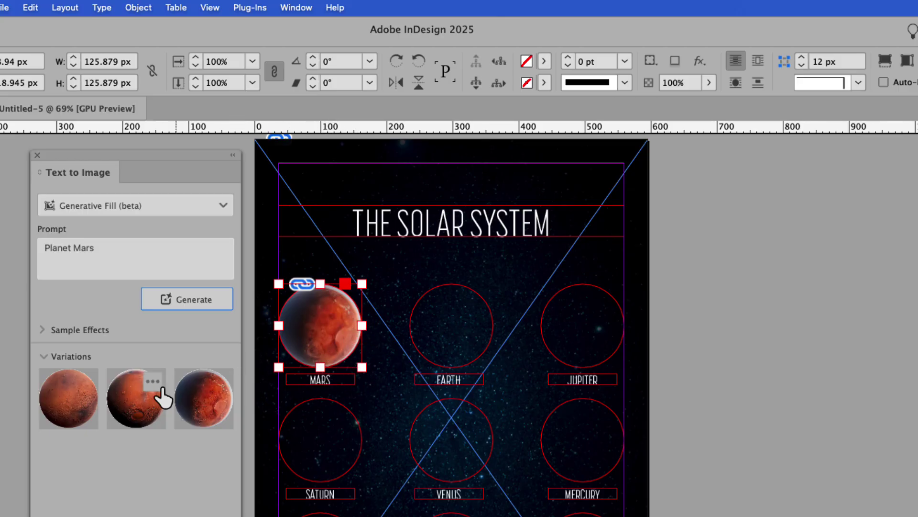
pyautogui.click(117, 414)
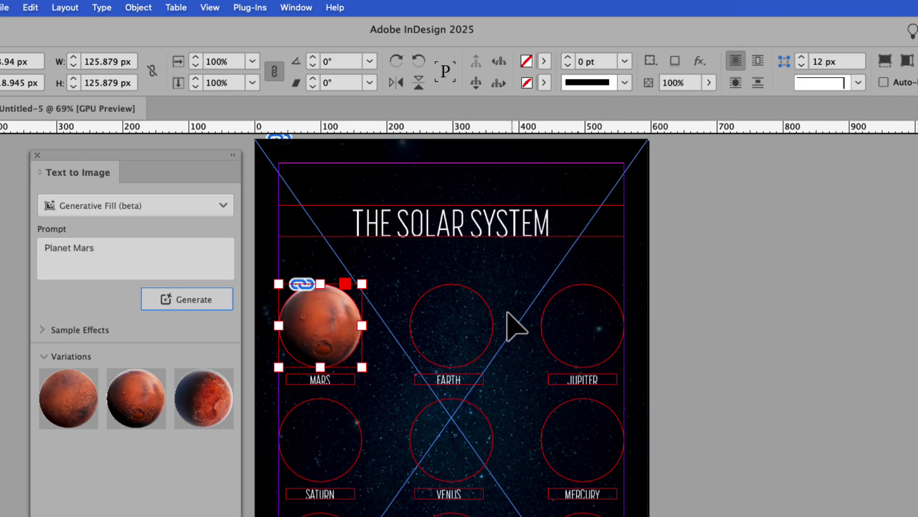
# Fill the circle above the EARTH label with Generative Fill using the prompt "Planet Earth" and apply the third variation
pyautogui.click(483, 307)
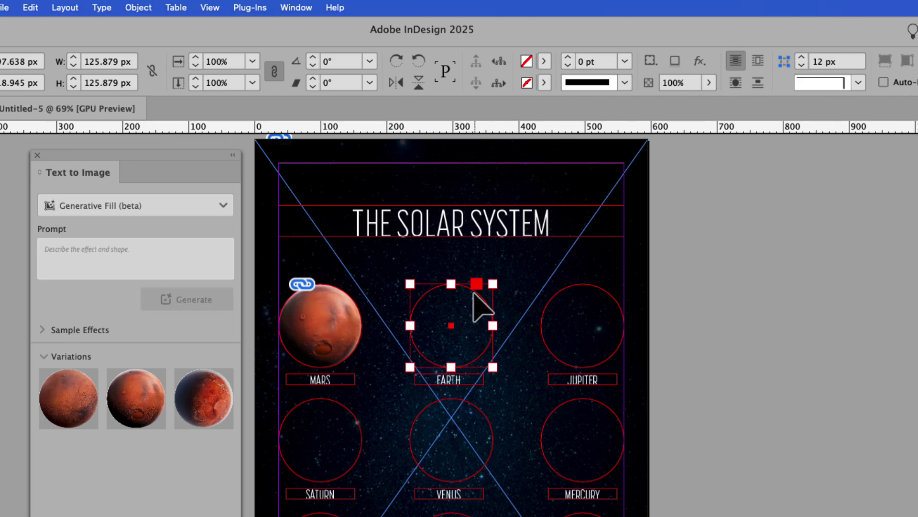
pyautogui.click(146, 257)
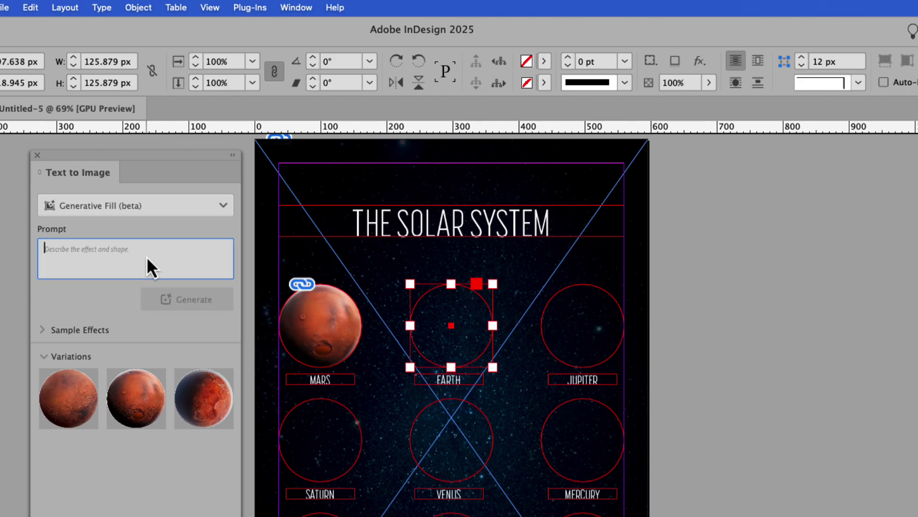
pyautogui.write('Pl')
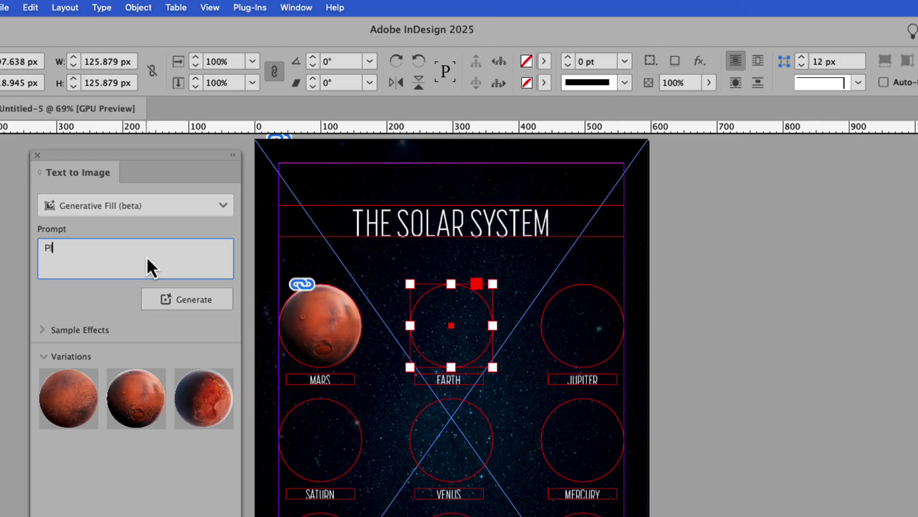
pyautogui.write('anet Earth')
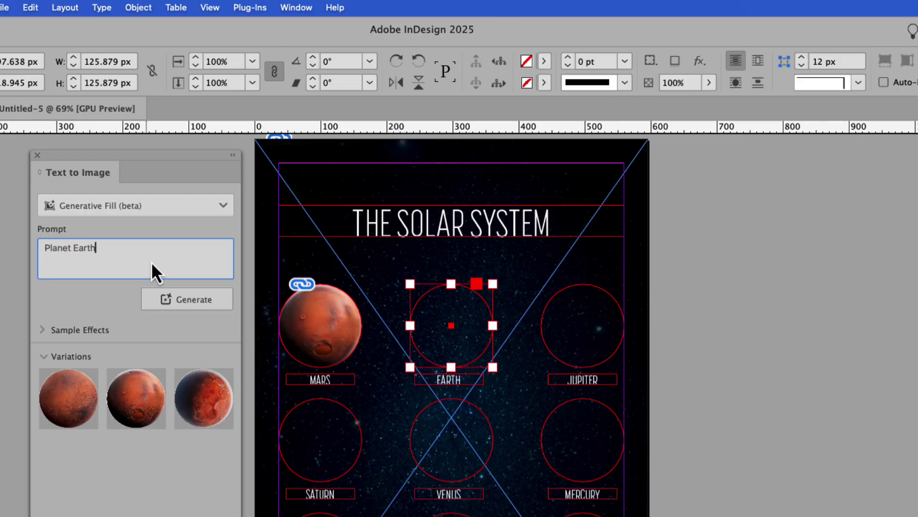
pyautogui.click(218, 299)
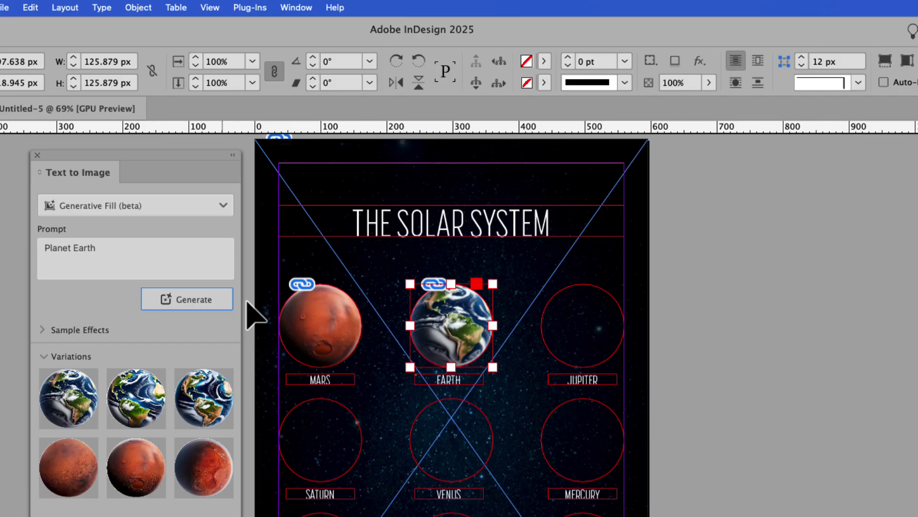
pyautogui.click(145, 400)
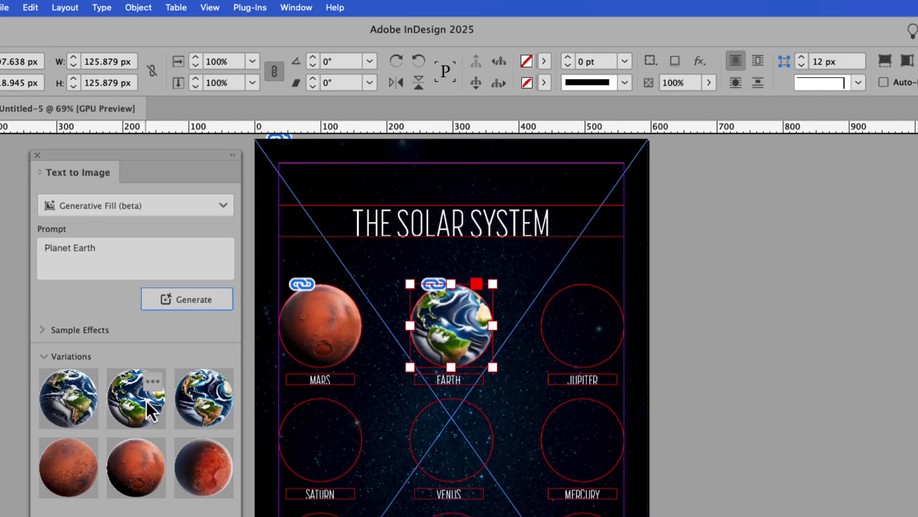
pyautogui.click(188, 412)
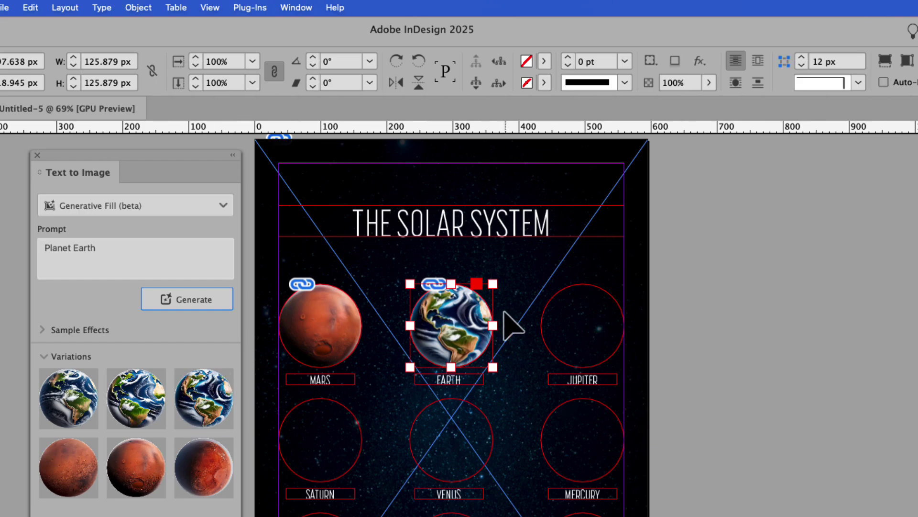
# Fill the circle above the JUPITER label with Generative Fill using the prompt "Planet Jupiter" and apply the third variation
pyautogui.click(549, 304)
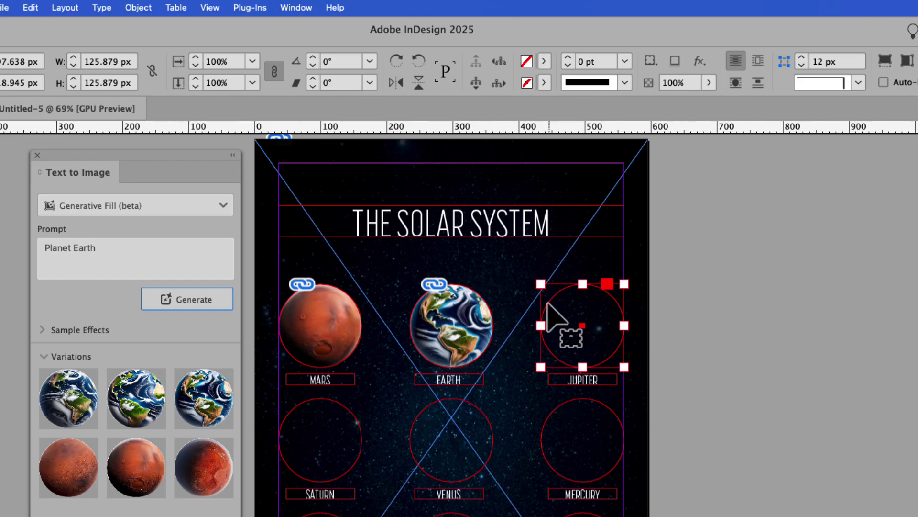
pyautogui.click(160, 264)
pyautogui.write('Planet ')
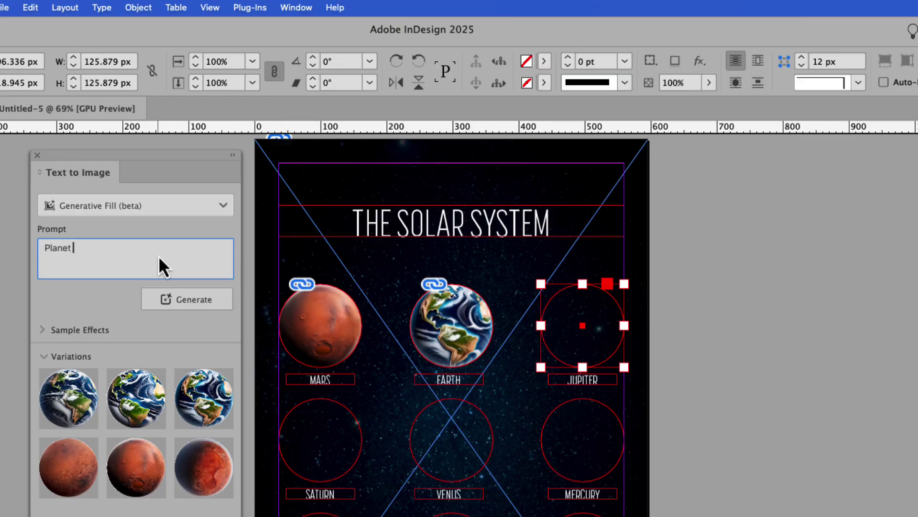
pyautogui.write('Jupiter')
pyautogui.click(207, 299)
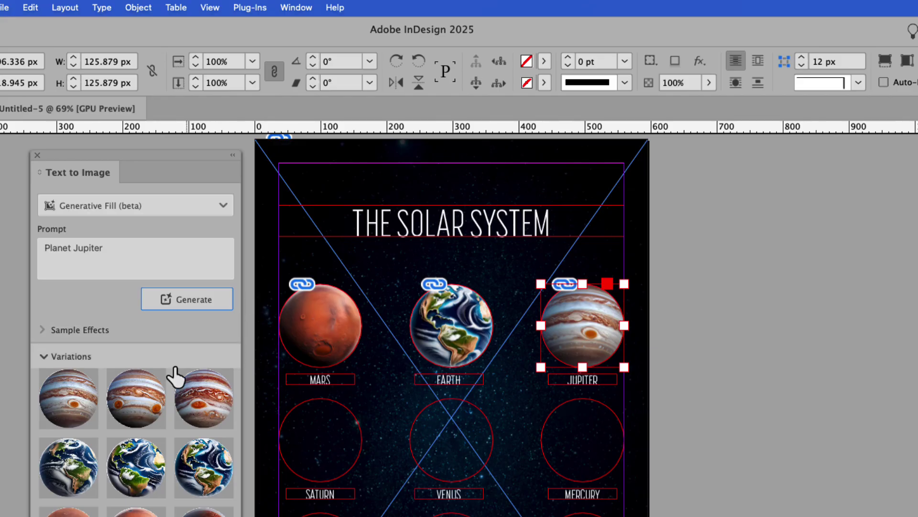
pyautogui.click(151, 398)
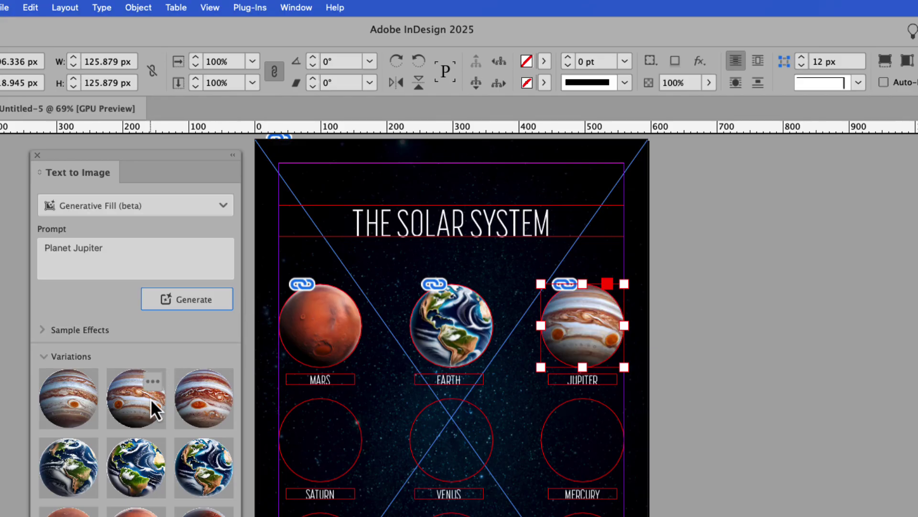
pyautogui.click(197, 414)
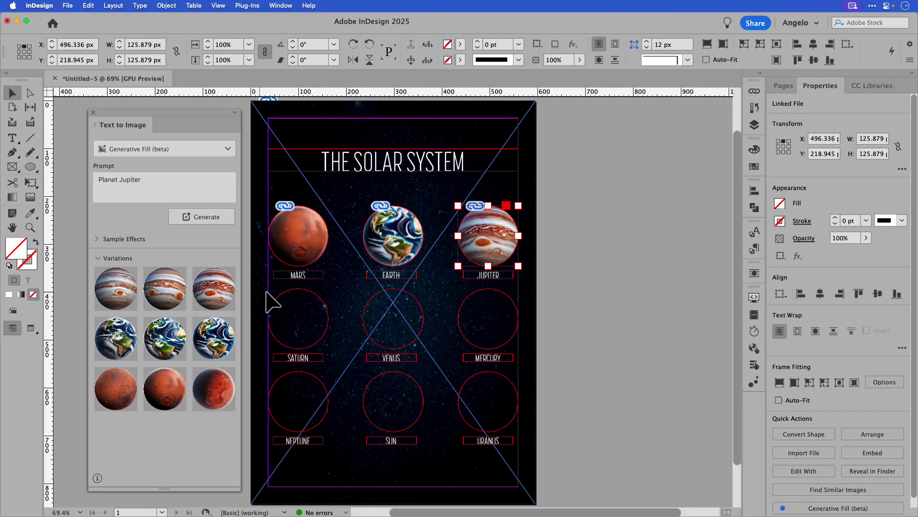
# Draw a flat ellipse about 168 by 19 px across the circle above the SATURN label and centre it on that circle
pyautogui.click(281, 295)
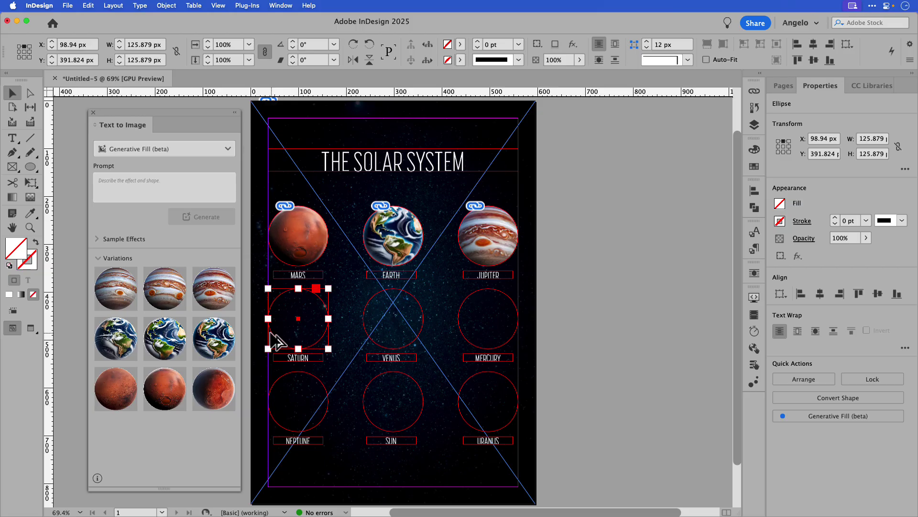
pyautogui.scroll(3, 278, 338)
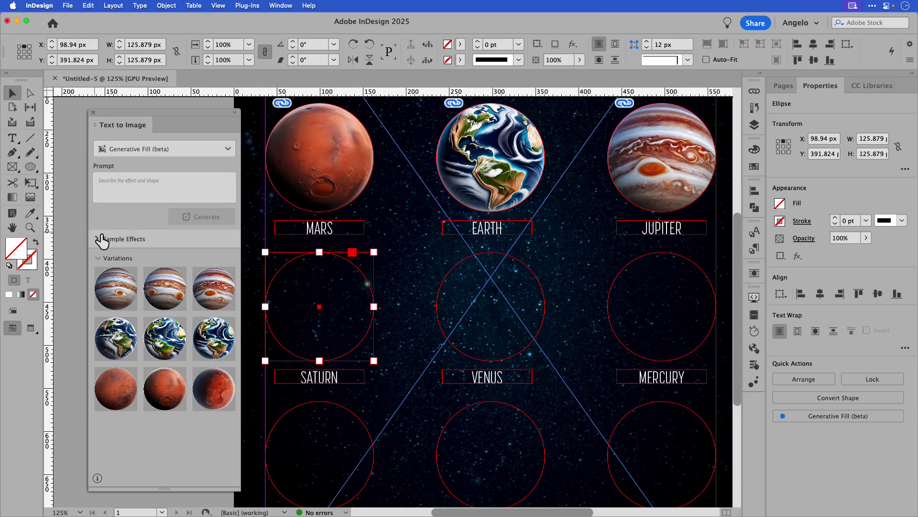
pyautogui.click(386, 304)
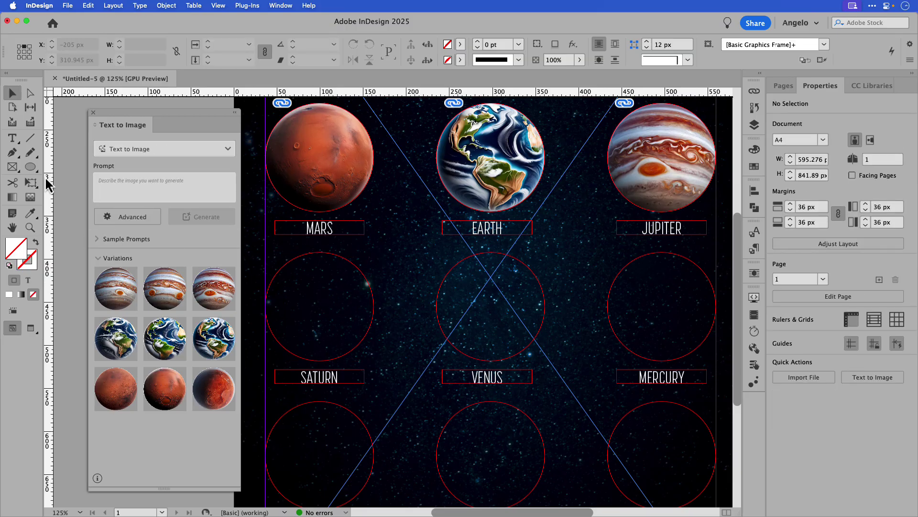
pyautogui.click(30, 167)
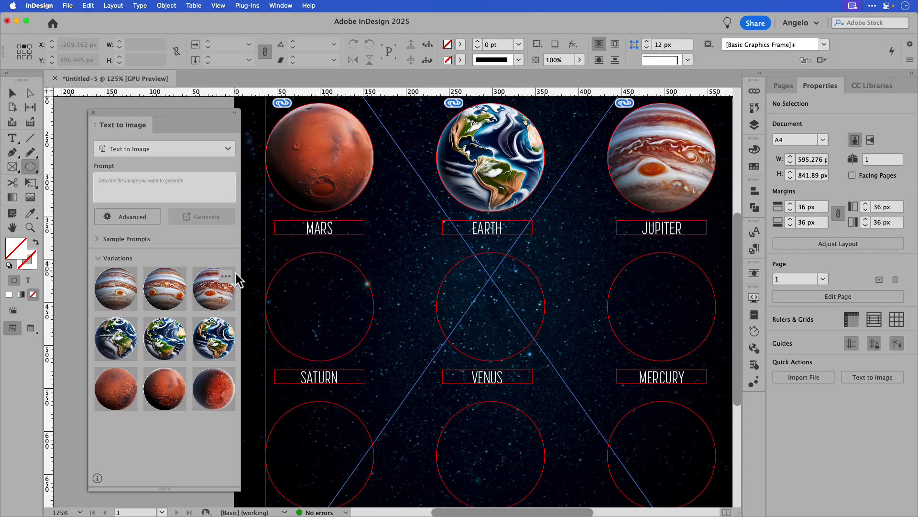
pyautogui.moveTo(252, 298); pyautogui.dragTo(397, 314)
pyautogui.click(12, 93)
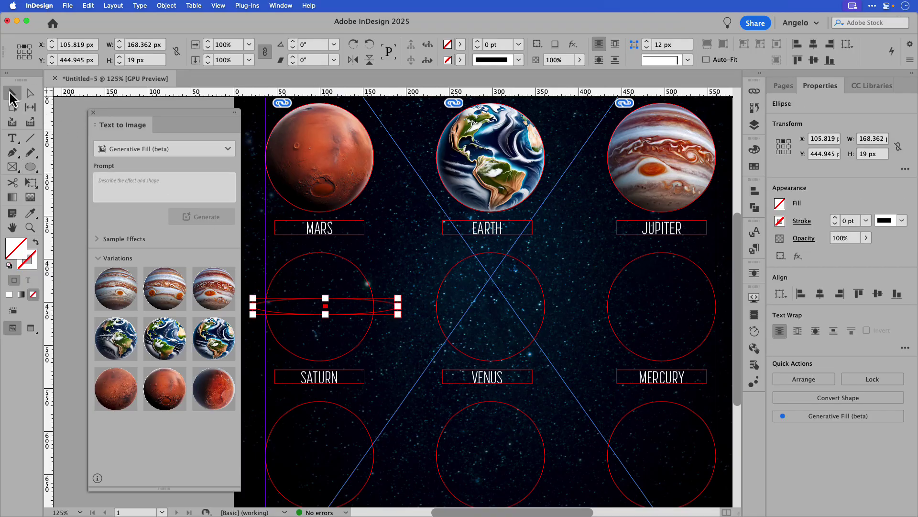
pyautogui.moveTo(325, 306); pyautogui.dragTo(319, 306)
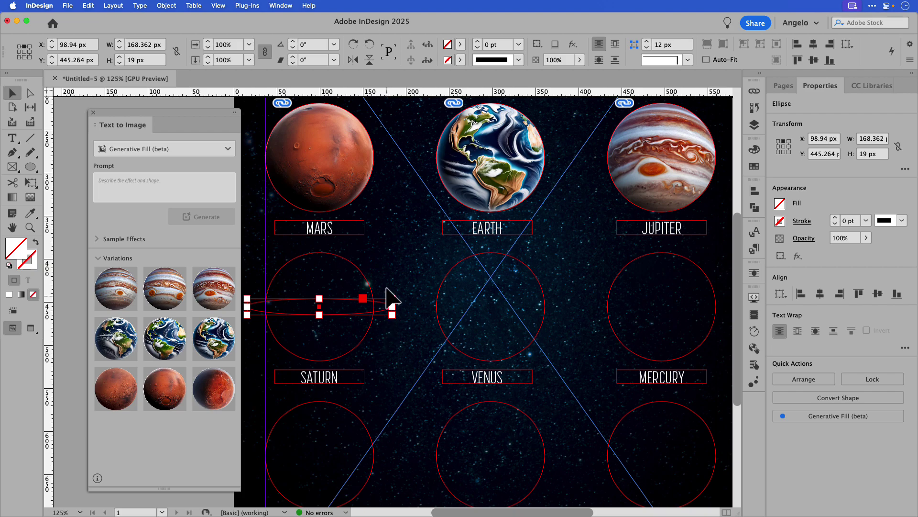
# Unite the flat ellipse and the circle above the SATURN label into one ringed-planet shape with Pathfinder
pyautogui.moveTo(389, 269); pyautogui.dragTo(320, 344)
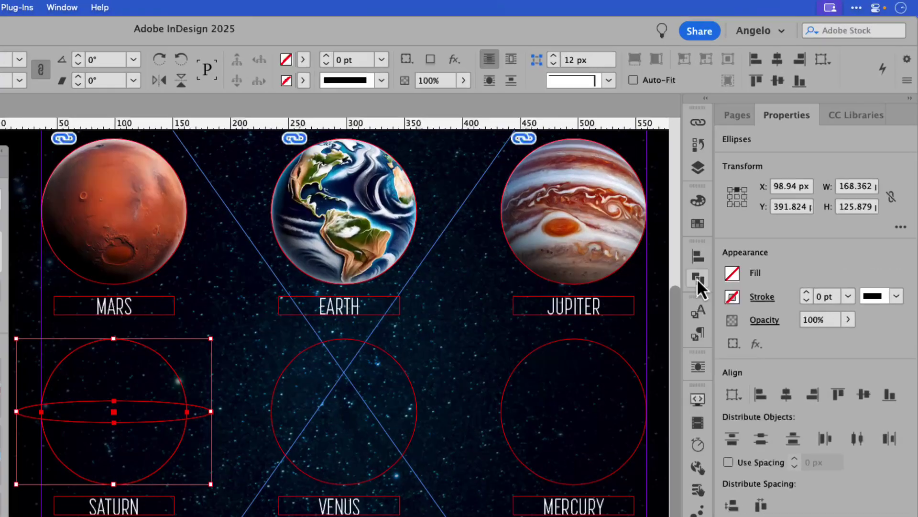
pyautogui.click(754, 207)
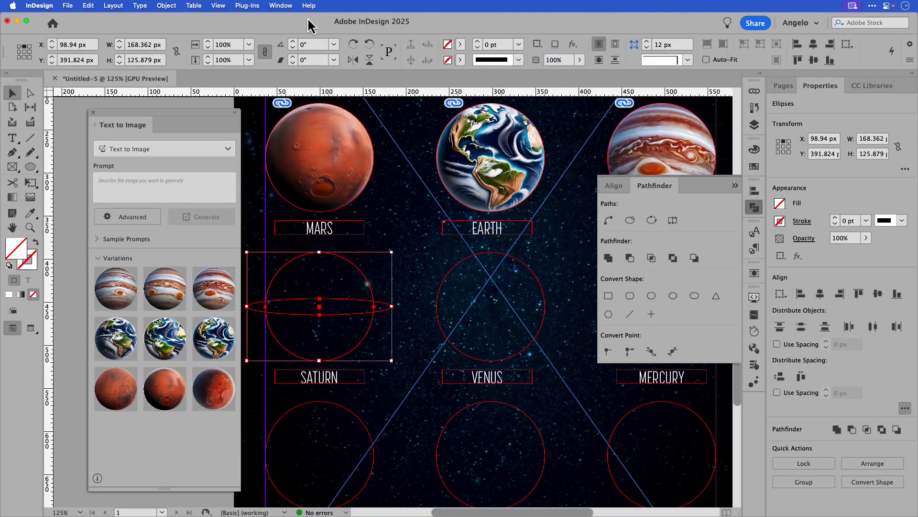
pyautogui.click(51, 10)
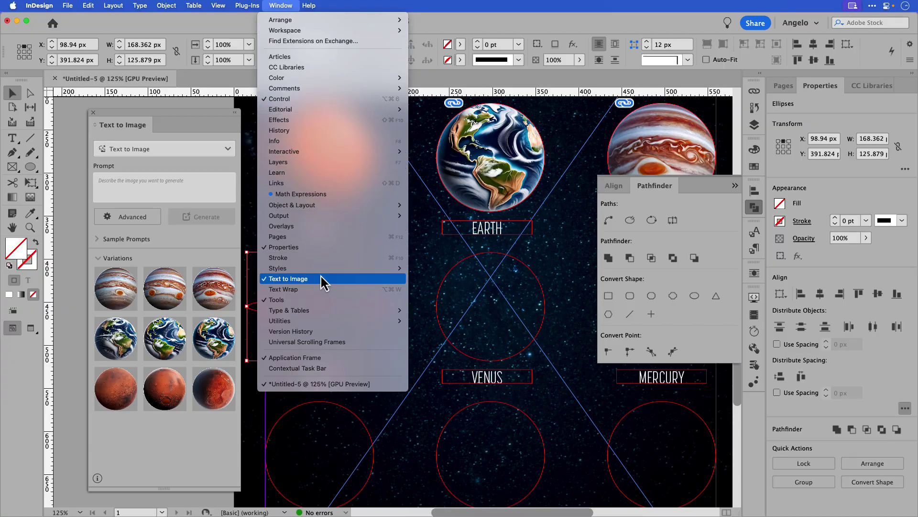
pyautogui.moveTo(323, 205)
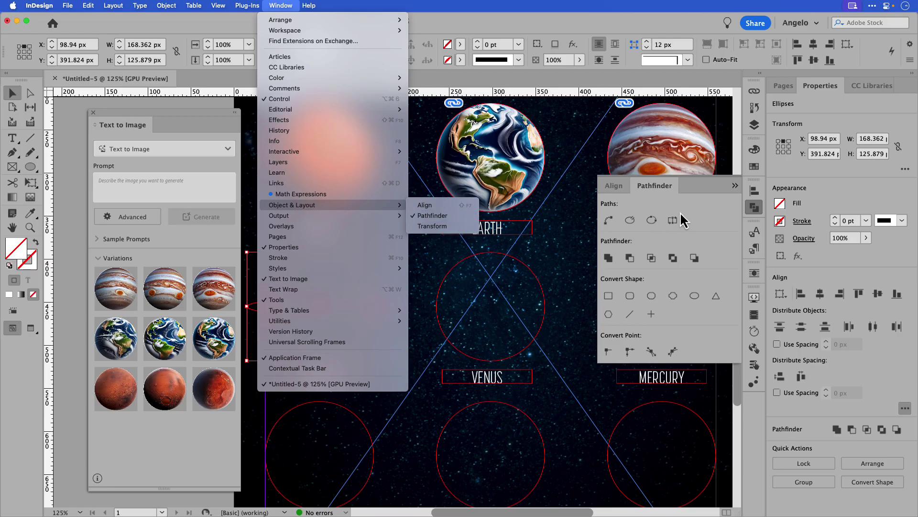
pyautogui.click(716, 214)
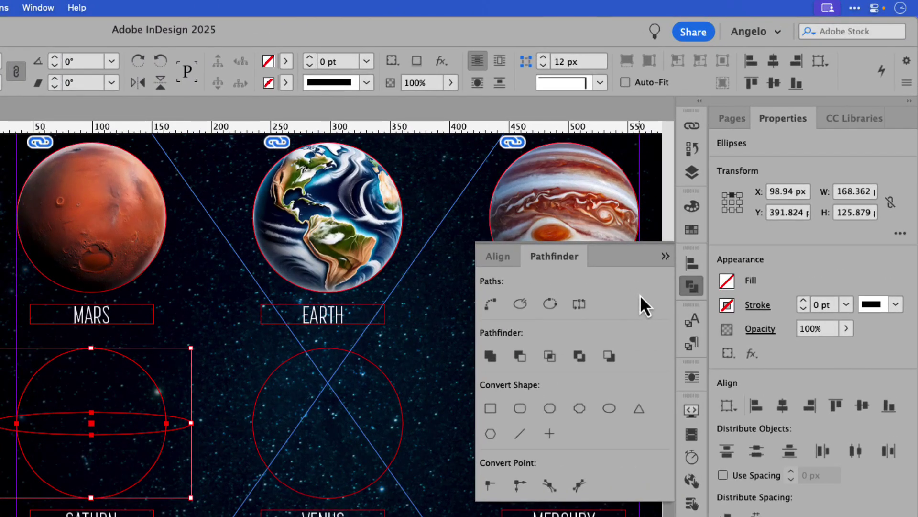
pyautogui.click(489, 357)
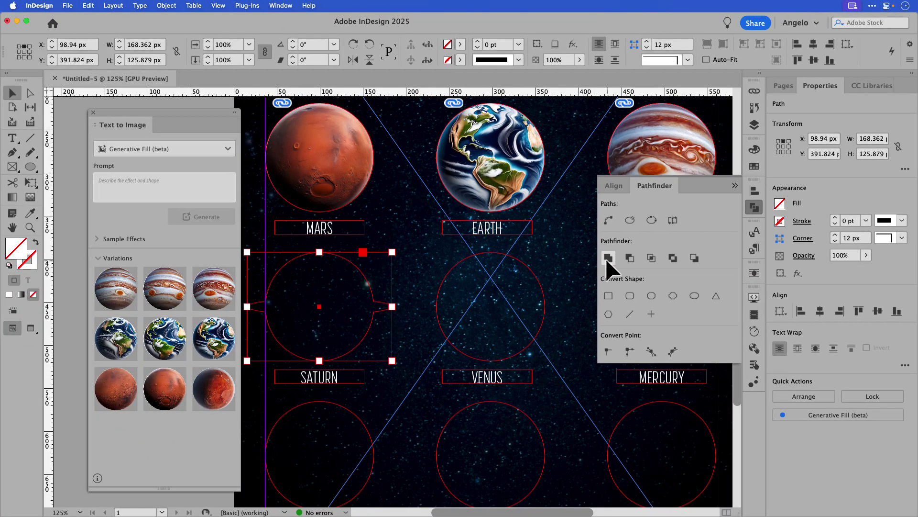
# Fill the ringed shape above the SATURN label with Generative Fill using the prompt "Planet Saturn"
pyautogui.click(123, 183)
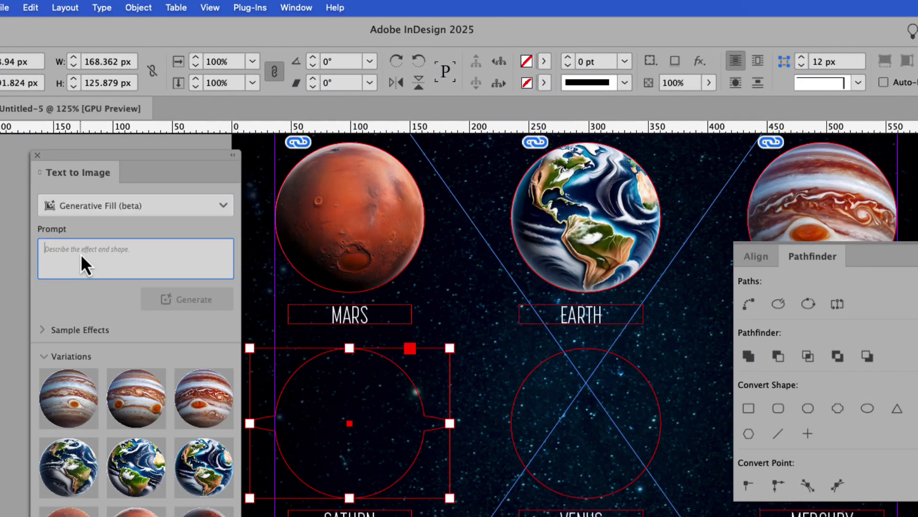
pyautogui.write('Plan')
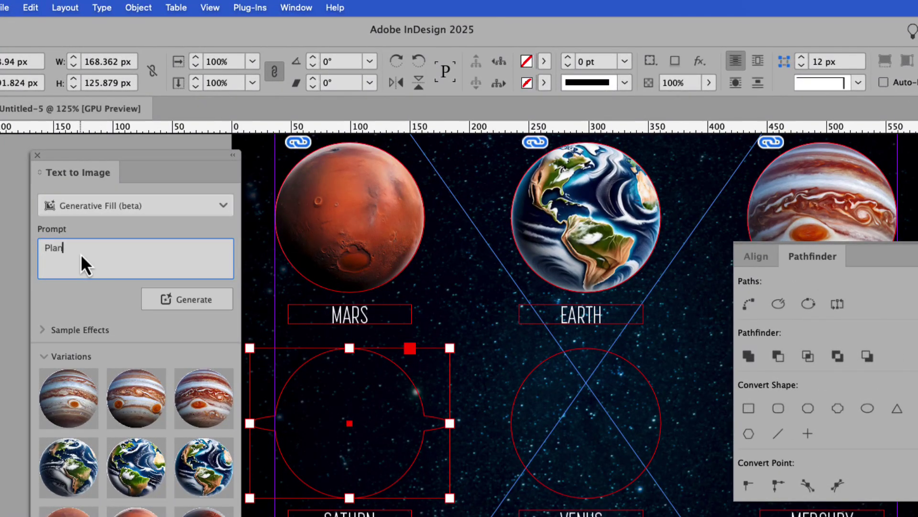
pyautogui.write('et Saturn')
pyautogui.click(153, 303)
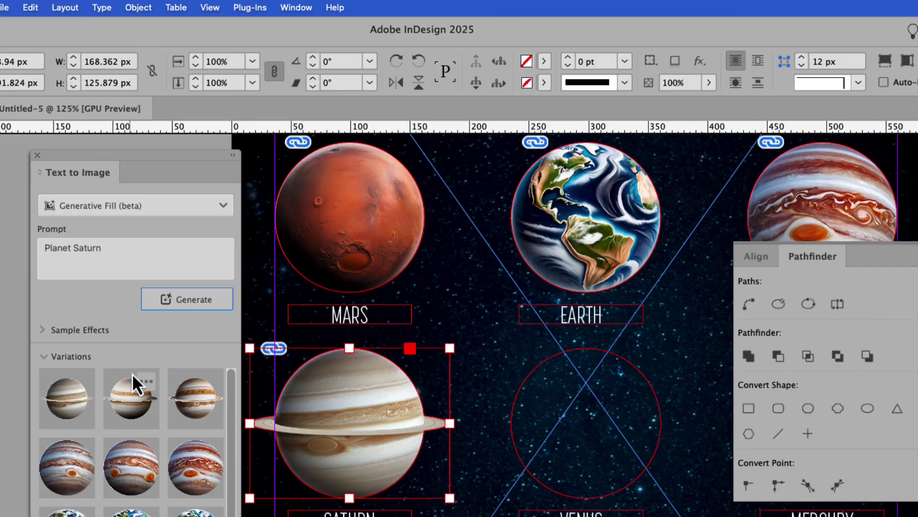
# Compare the generated Saturn variations in the ringed shape and apply the second one, with the whole page in view
pyautogui.moveTo(131, 409)
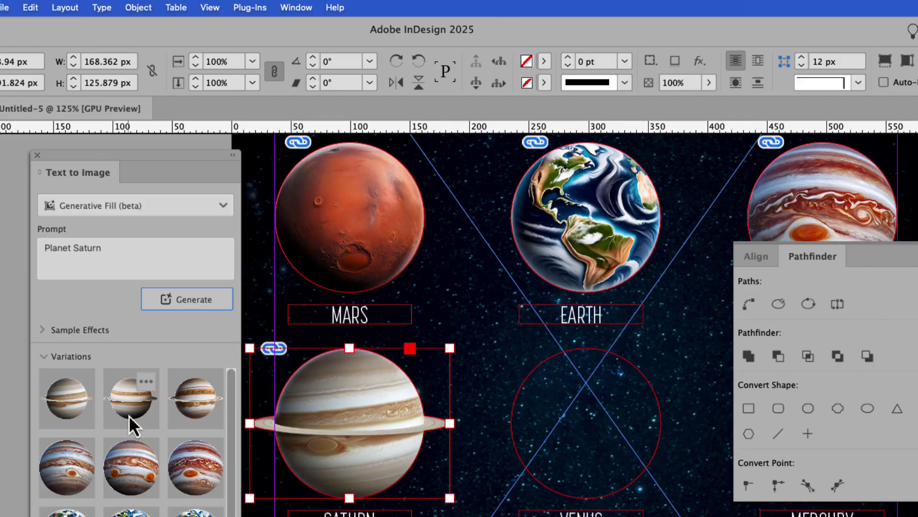
pyautogui.click(128, 415)
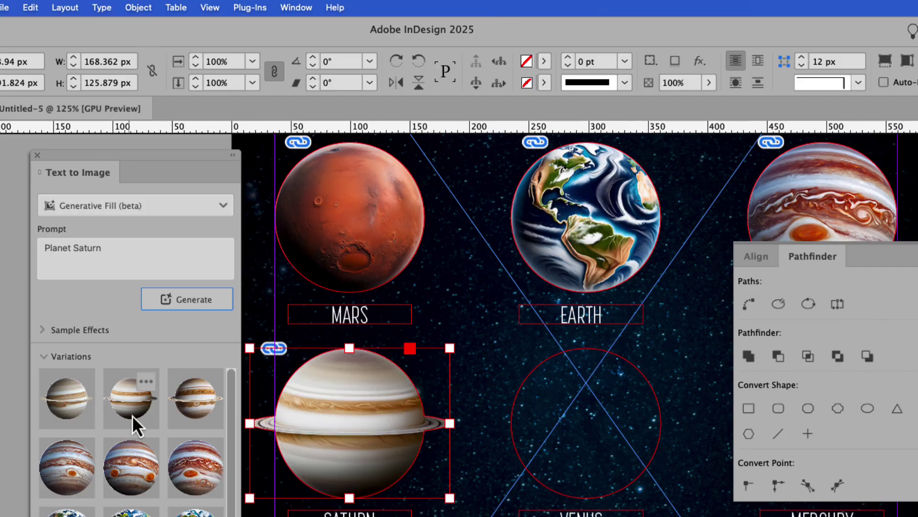
pyautogui.click(177, 418)
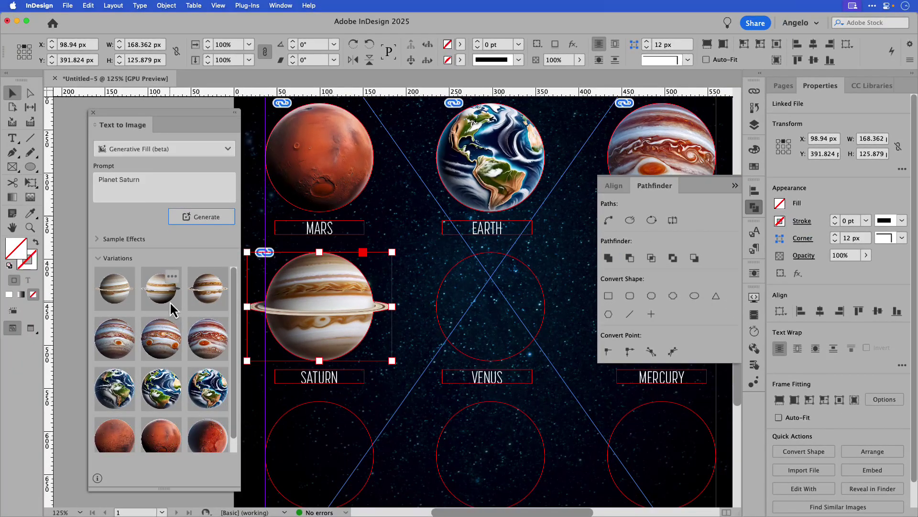
pyautogui.click(143, 415)
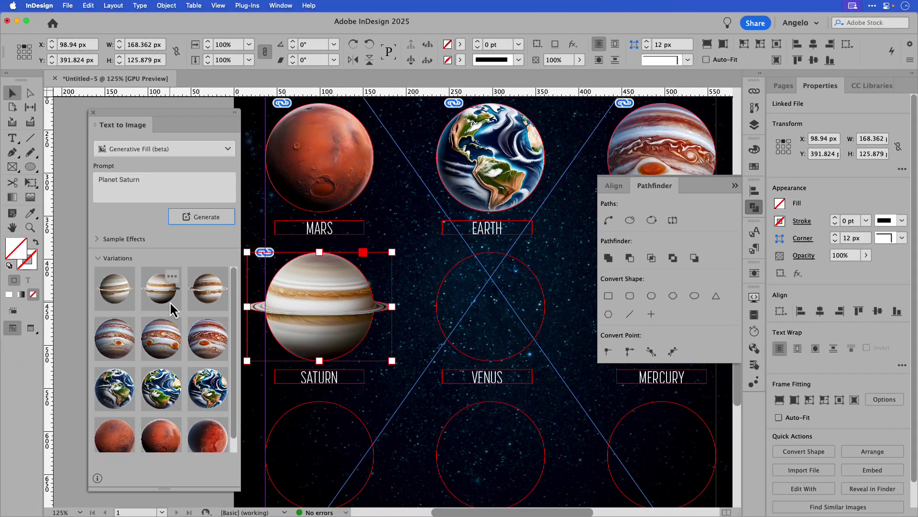
pyautogui.press('super+0')
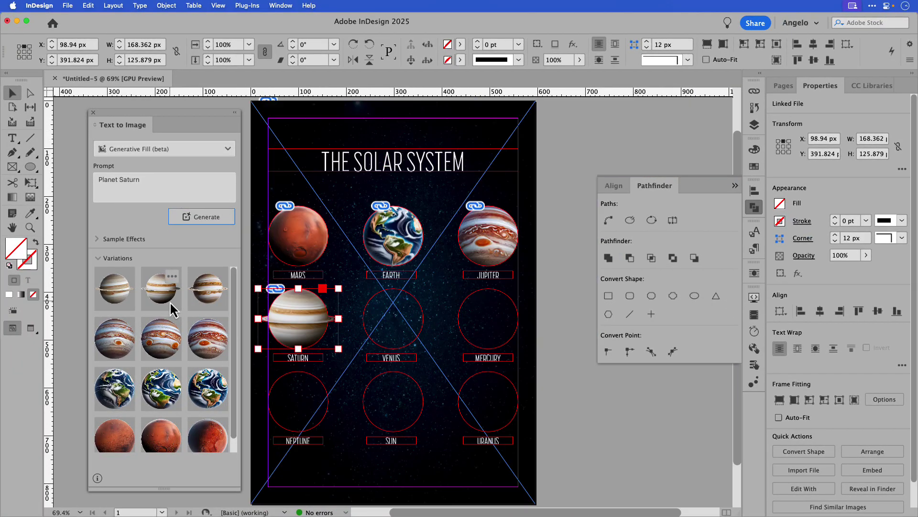
# Deselect all objects and preview the poster without frame edges, guides and link badges
pyautogui.click(545, 294)
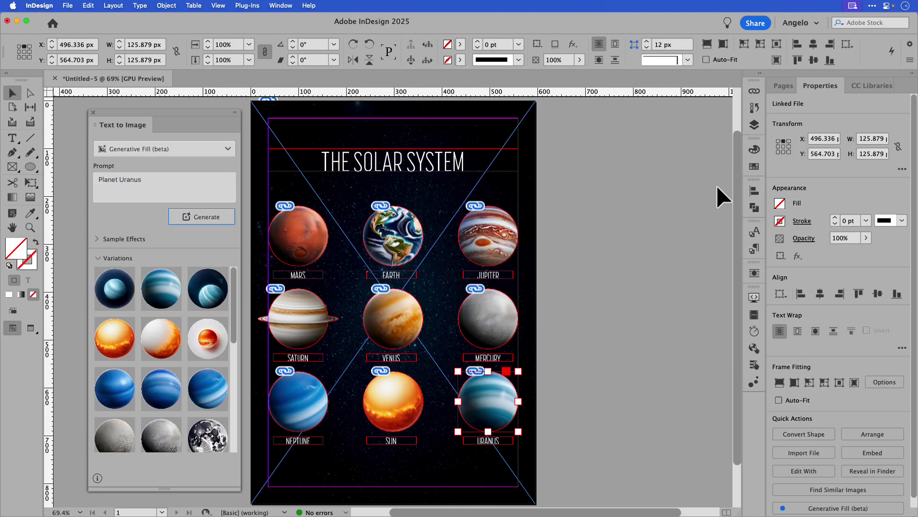
pyautogui.click(559, 188)
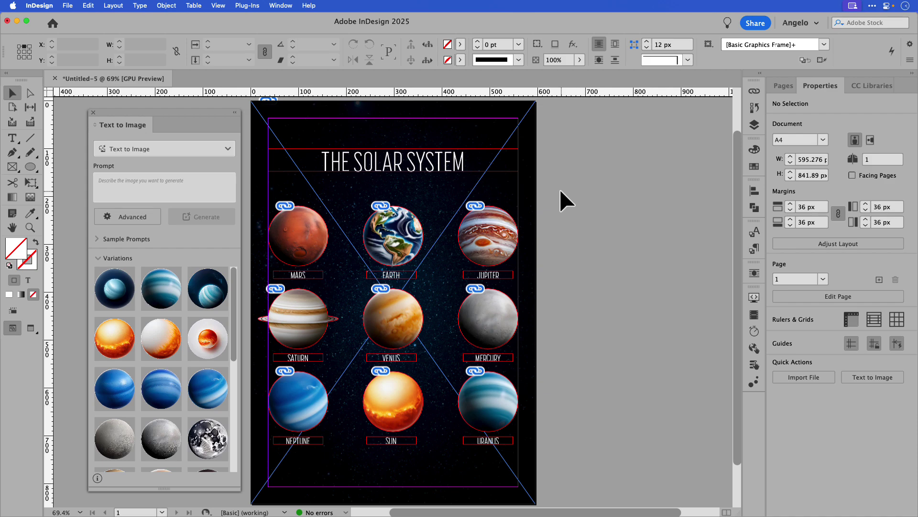
pyautogui.press('w')
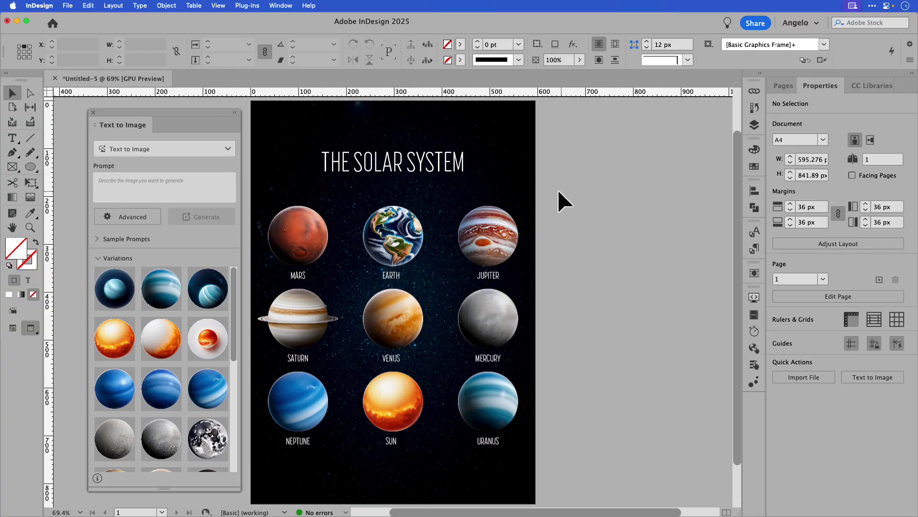
# Add an Outer Glow effect to all nine planet and sun images together, keeping the artwork visible beside its settings
pyautogui.click(325, 233)
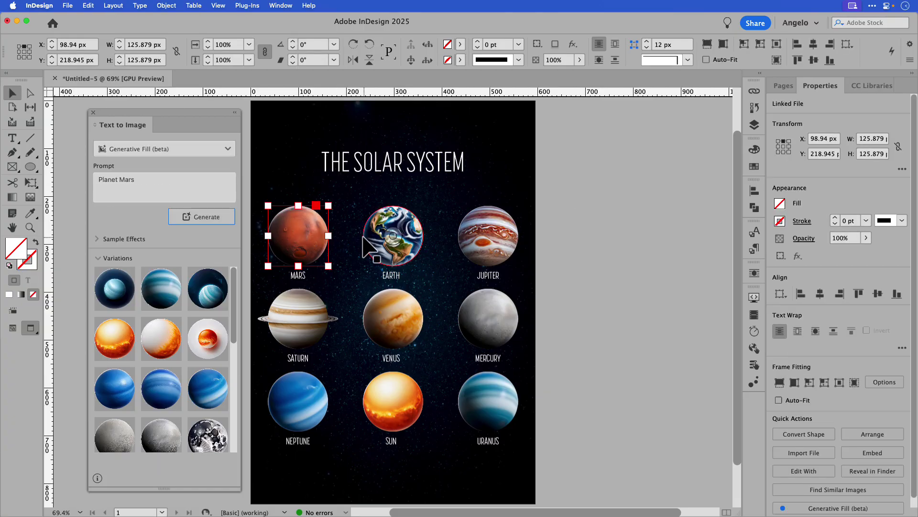
pyautogui.keyDown('shift'); pyautogui.click(412, 254); pyautogui.keyUp('shift')
pyautogui.keyDown('shift'); pyautogui.click(474, 242); pyautogui.keyUp('shift')
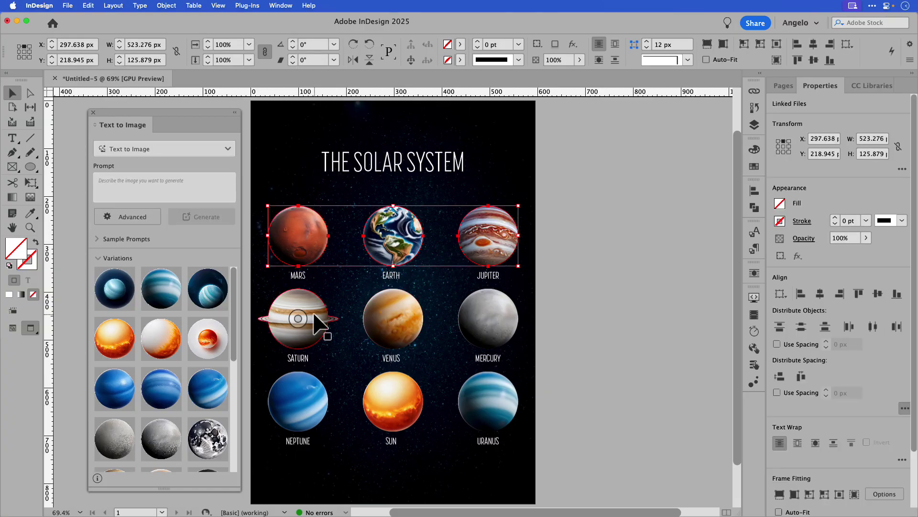
pyautogui.keyDown('shift'); pyautogui.click(299, 319); pyautogui.keyUp('shift')
pyautogui.keyDown('shift'); pyautogui.click(378, 328); pyautogui.keyUp('shift')
pyautogui.keyDown('shift'); pyautogui.click(466, 330); pyautogui.keyUp('shift')
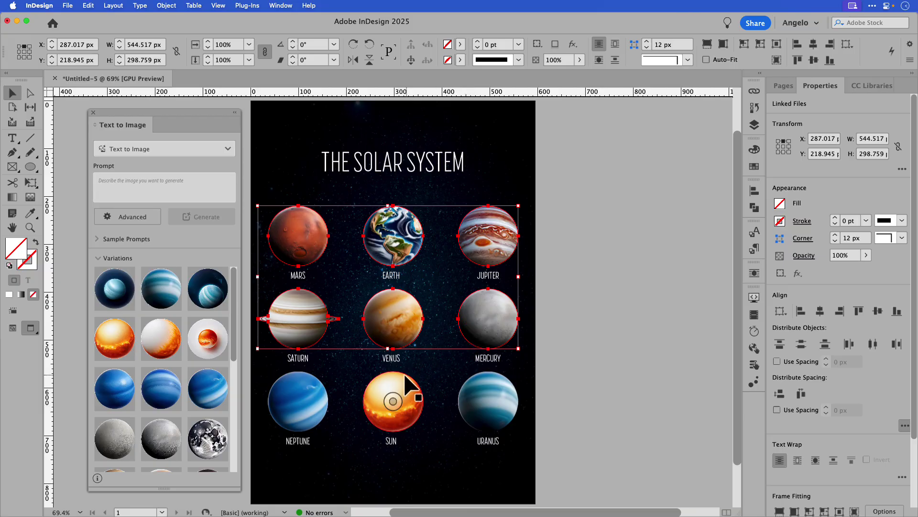
pyautogui.keyDown('shift'); pyautogui.click(407, 396); pyautogui.keyUp('shift')
pyautogui.keyDown('shift'); pyautogui.click(481, 398); pyautogui.keyUp('shift')
pyautogui.keyDown('shift'); pyautogui.click(307, 394); pyautogui.keyUp('shift')
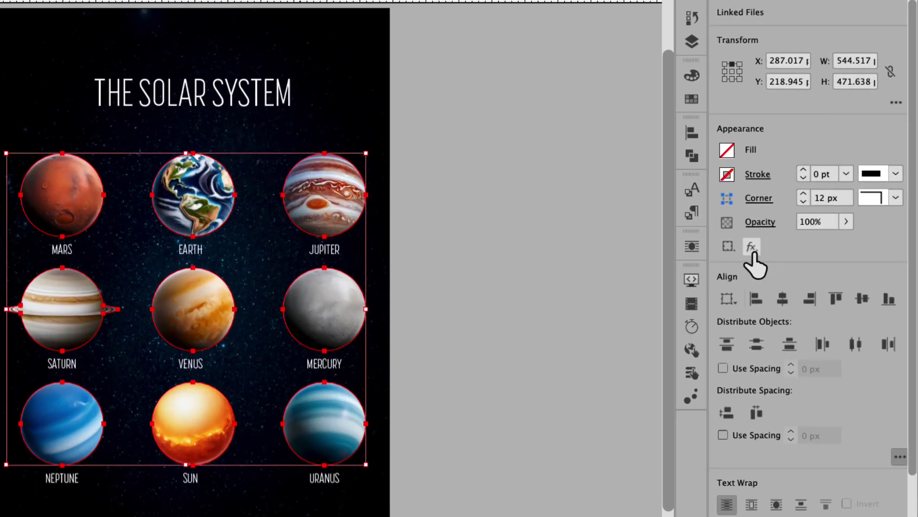
pyautogui.click(798, 273)
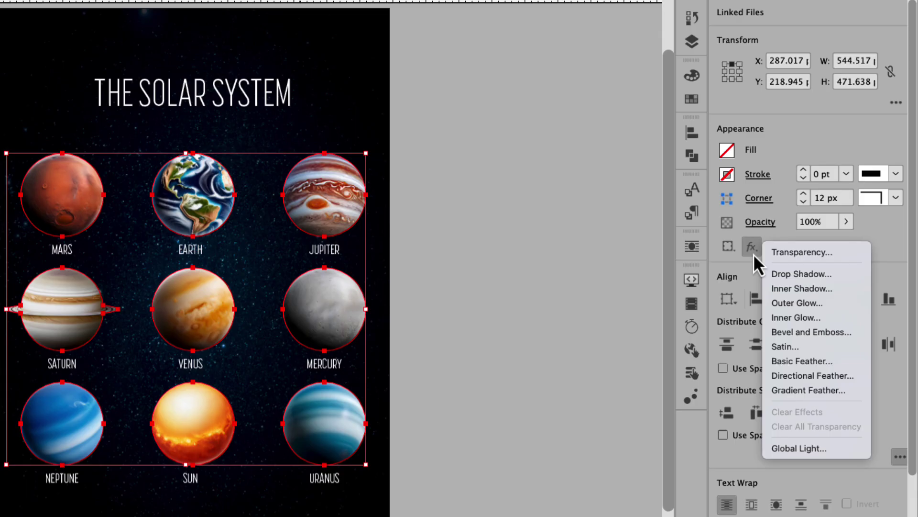
pyautogui.click(819, 302)
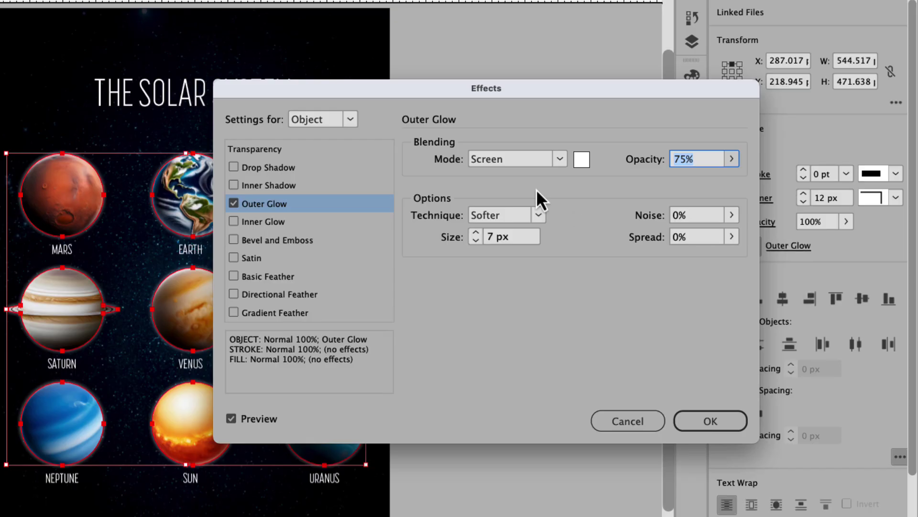
pyautogui.moveTo(377, 91); pyautogui.dragTo(517, 65)
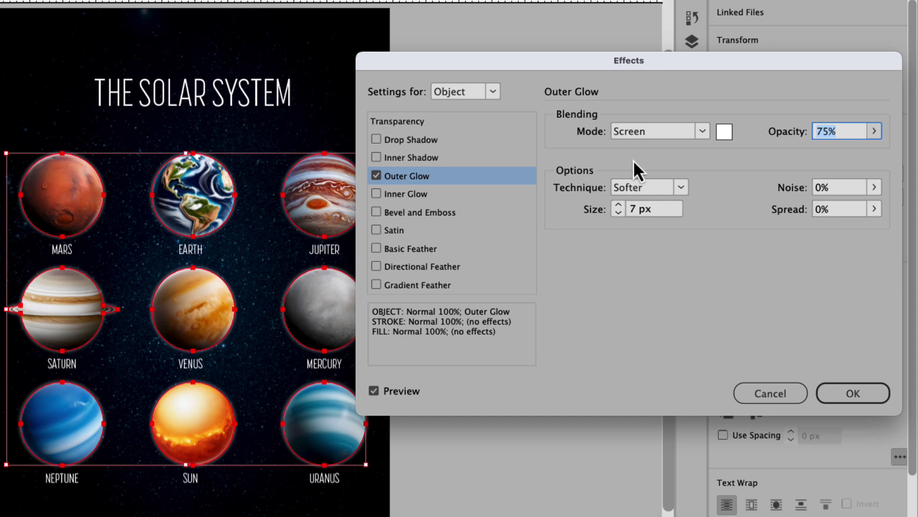
# Set the outer glow size to 50 px
pyautogui.click(618, 205)
pyautogui.click(618, 205)
pyautogui.moveTo(664, 211); pyautogui.dragTo(650, 211)
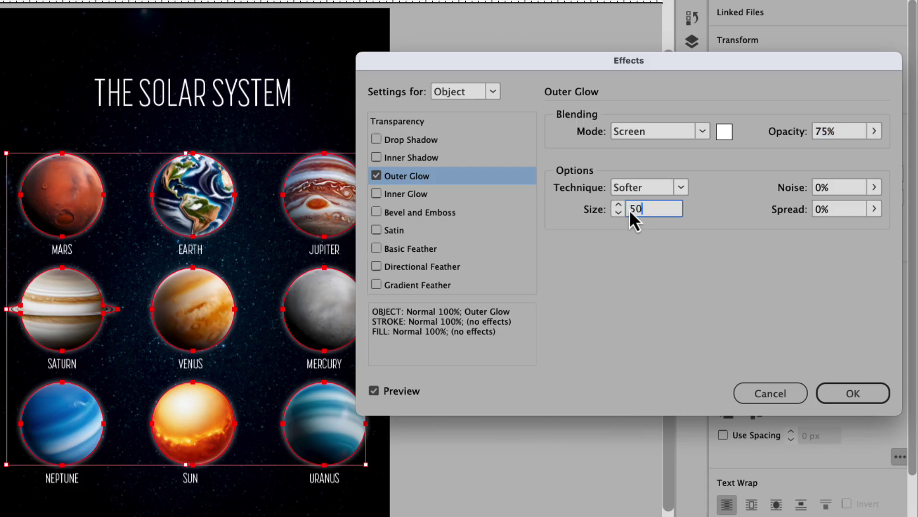
pyautogui.press('Tab')
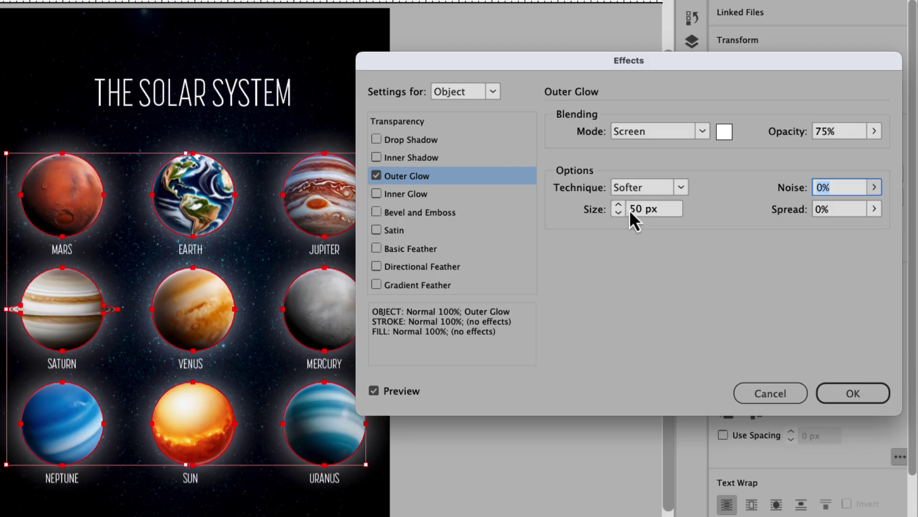
# Set the outer glow size of the planets to 30 px
pyautogui.moveTo(662, 210); pyautogui.dragTo(652, 211)
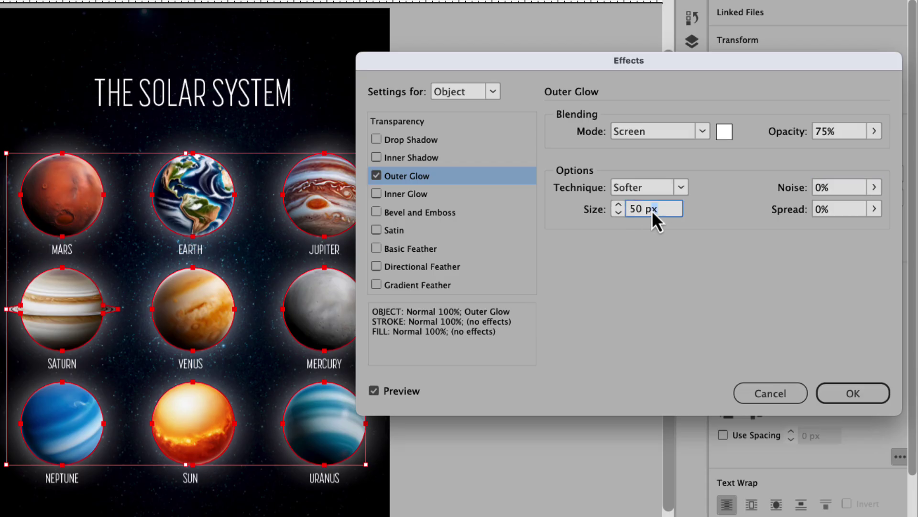
pyautogui.write('30')
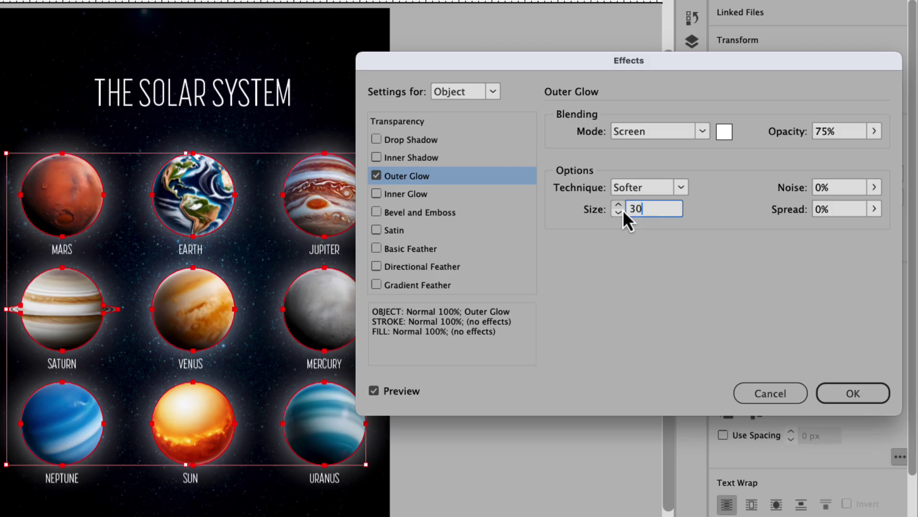
pyautogui.press('Tab')
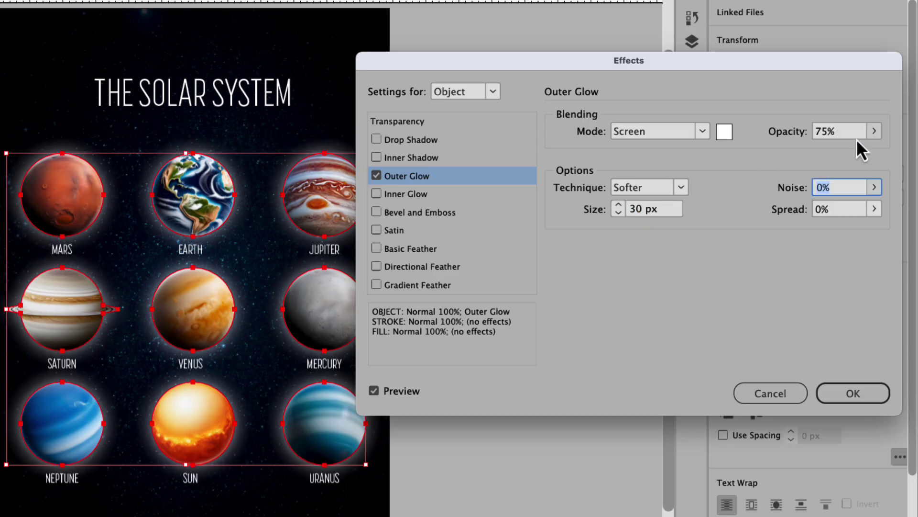
# Set the outer glow opacity of the planet and sun images to 50%
pyautogui.click(876, 131)
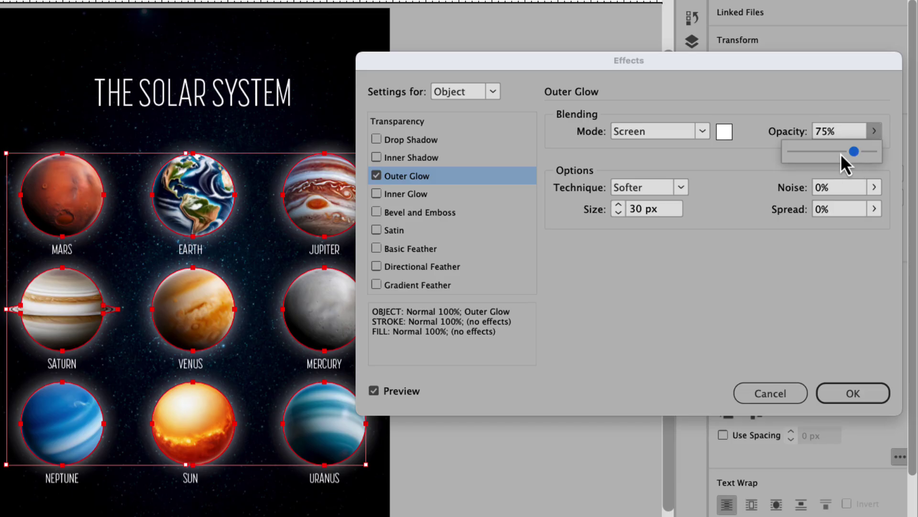
pyautogui.moveTo(841, 154); pyautogui.dragTo(811, 130)
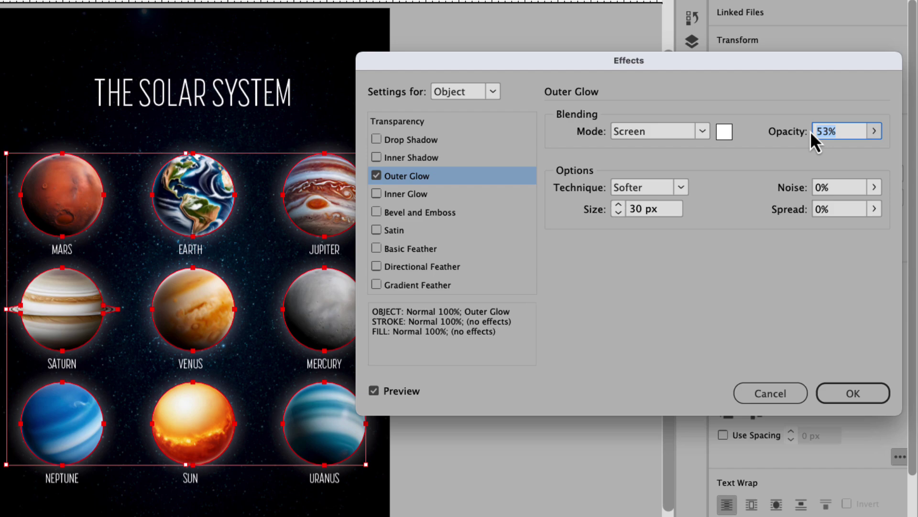
pyautogui.write('50')
pyautogui.press('Tab')
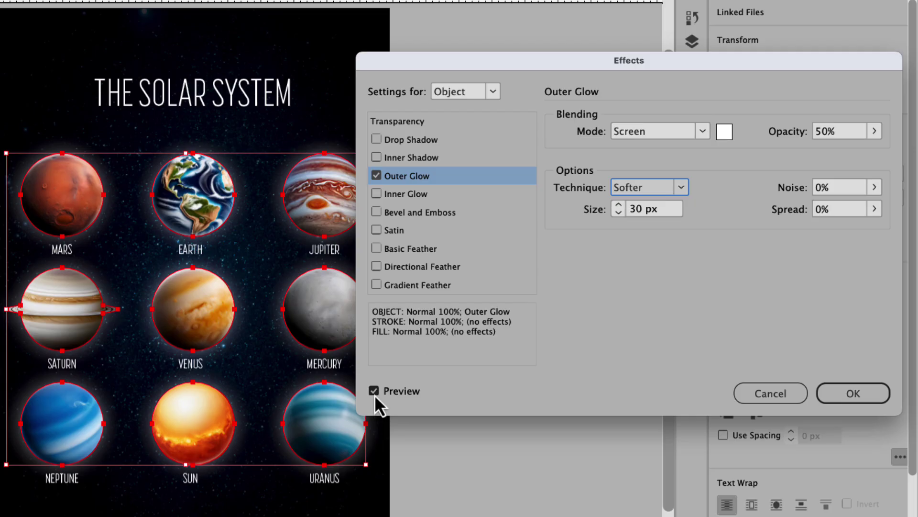
# Compare the planets with and without the glow preview, then apply the effect and deselect all the images
pyautogui.click(374, 391)
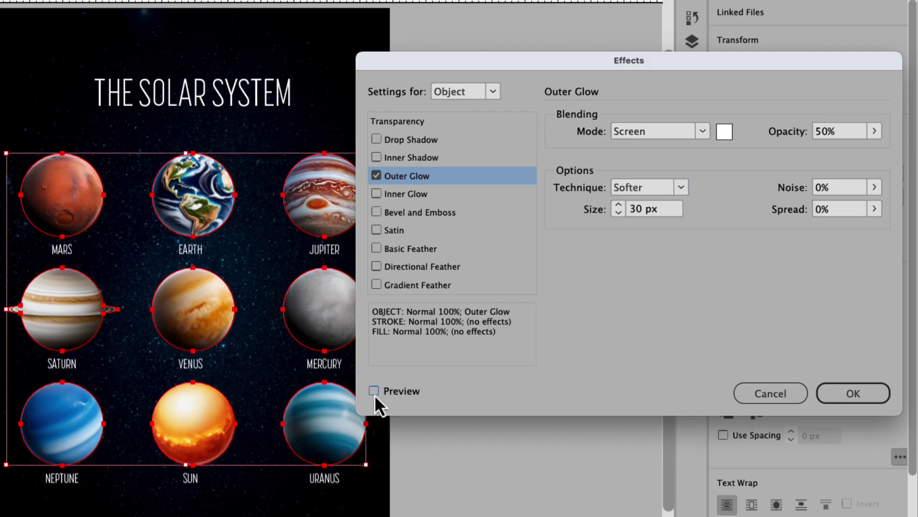
pyautogui.click(374, 391)
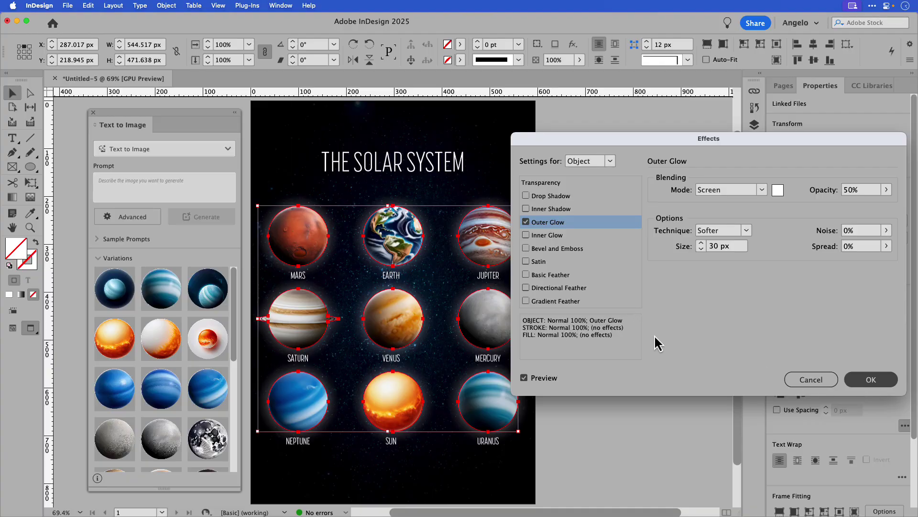
pyautogui.click(570, 252)
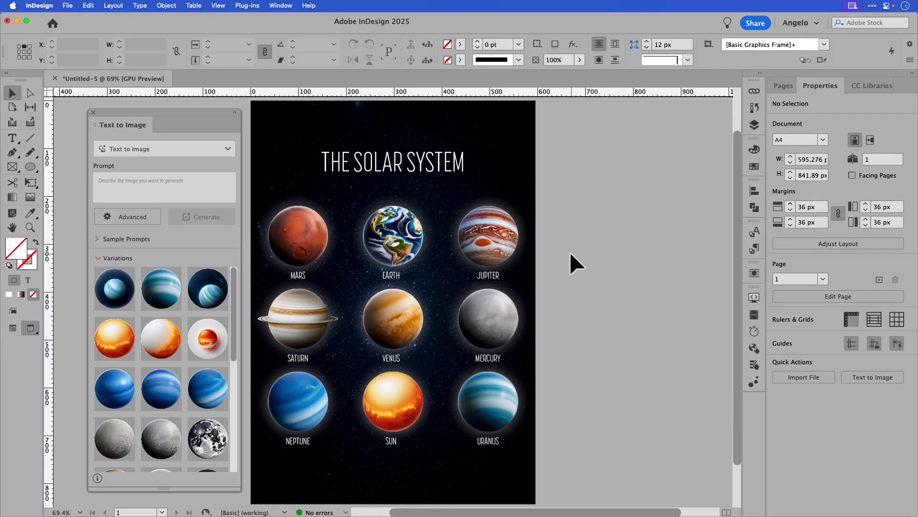